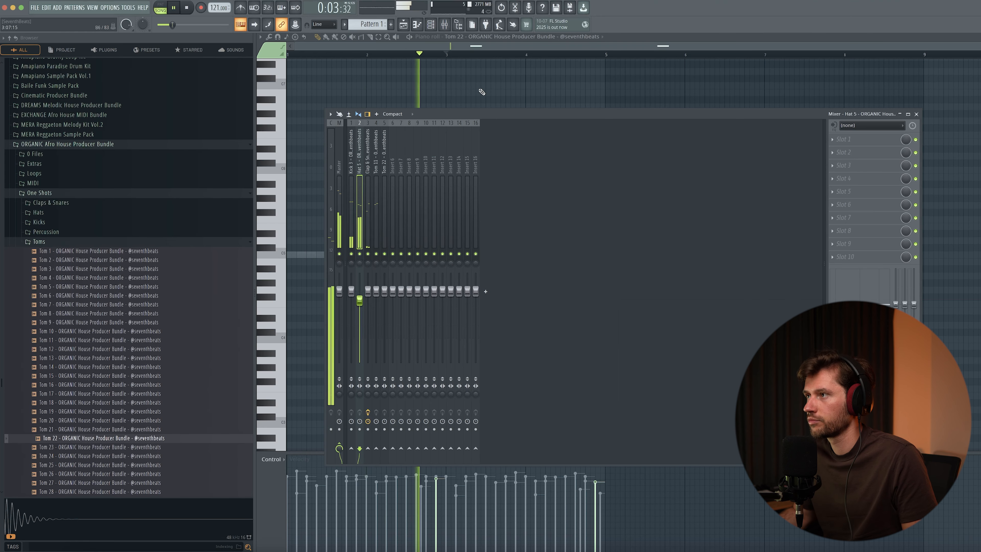
Replace the mixer view with the channel rack, stop playback and open the Percussion one-shots folder of the ORGANIC bundle
key(F9)
key(F6)
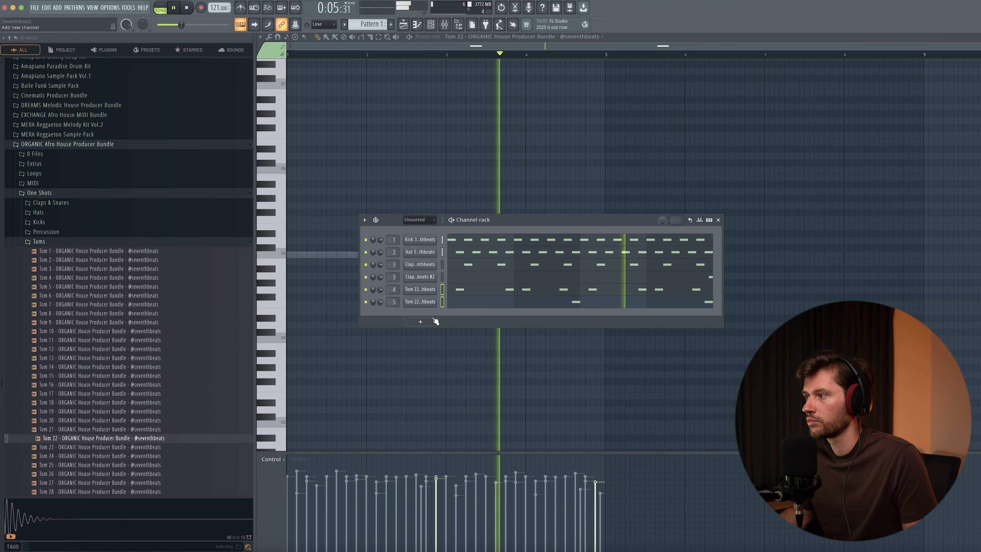
key(space)
click(52, 241)
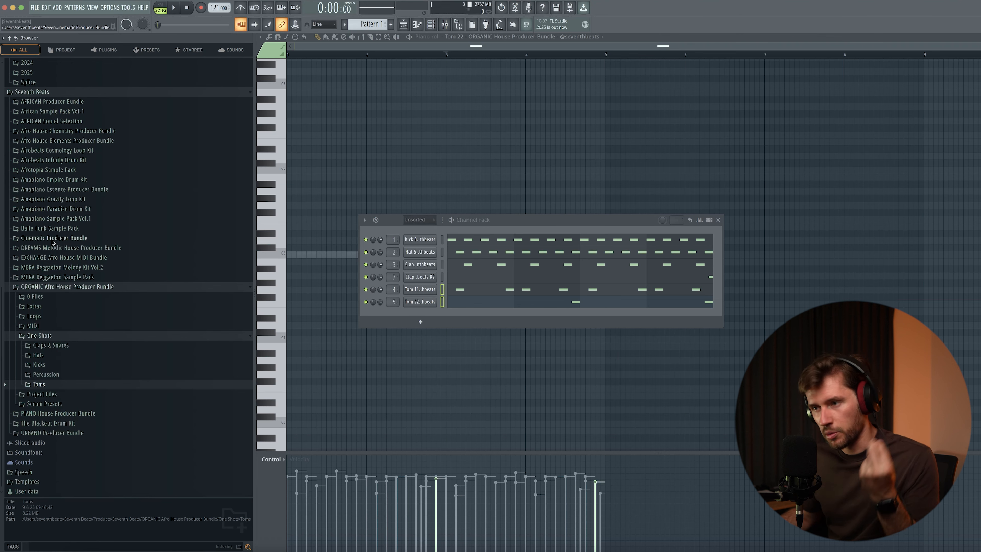
click(53, 376)
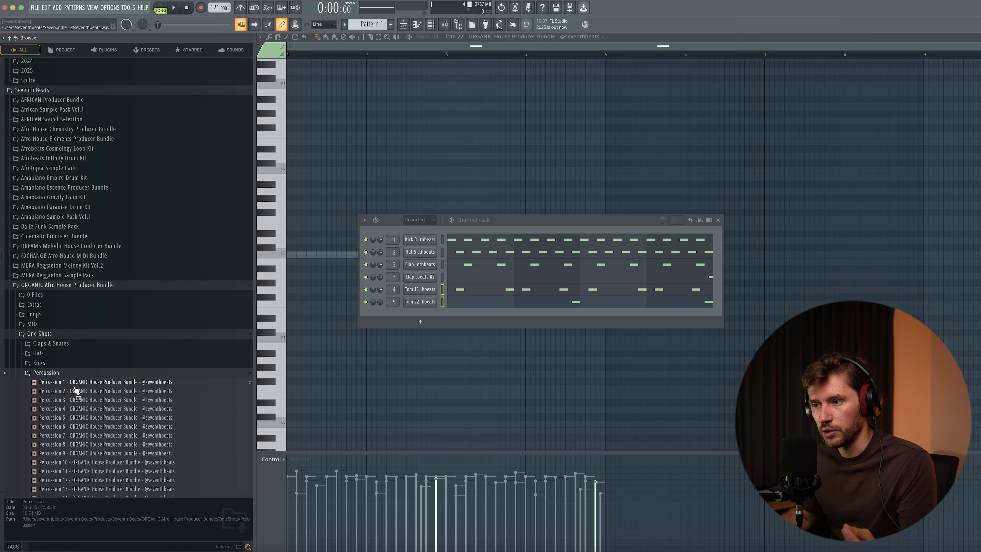
Audition the percussion one-shots and add Percussion 20 as a new channel in the channel rack
click(80, 384)
click(85, 403)
click(85, 420)
click(84, 437)
click(85, 420)
click(86, 446)
click(84, 419)
click(84, 429)
click(82, 420)
click(78, 430)
drag(372, 308, 409, 316)
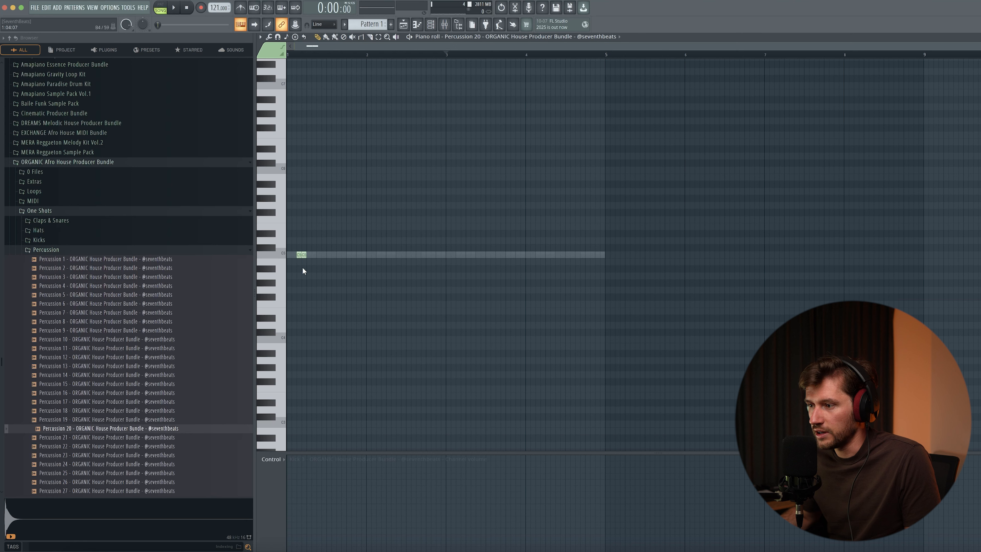
Show note velocity in the control lane, adjust the percussion hits' velocities and repeat the off-beat double hits across four bars
click(275, 467)
click(280, 482)
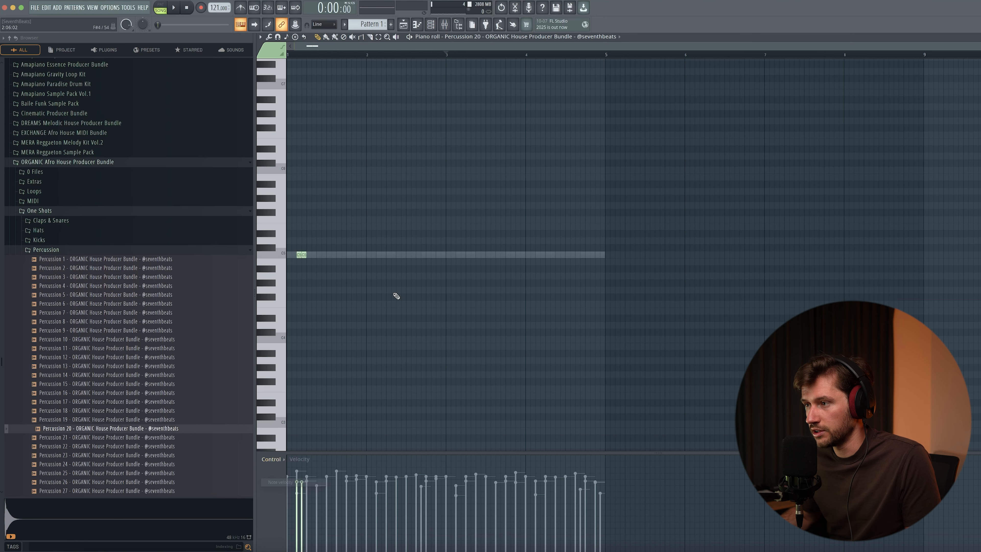
key(space)
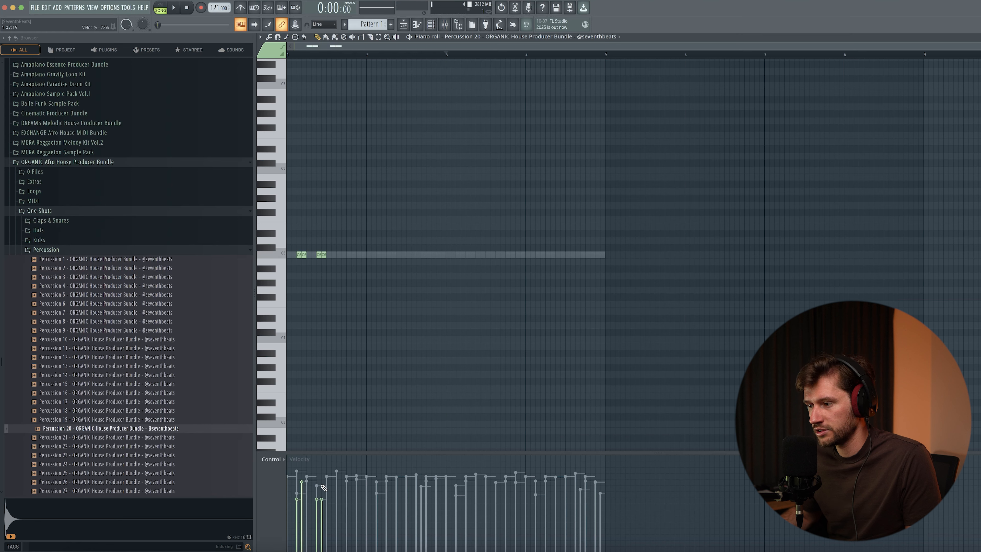
drag(324, 486, 324, 488)
key(space)
key(space)
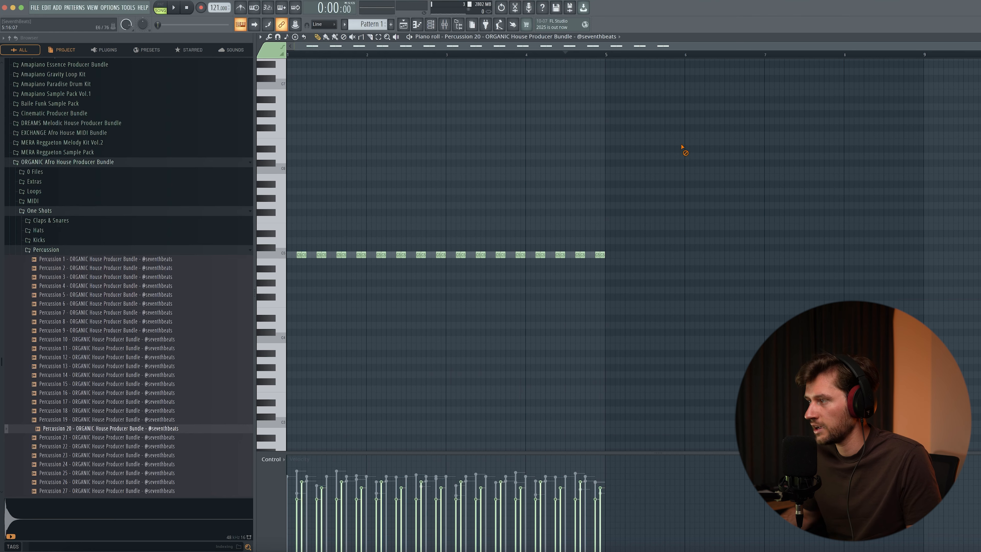
Randomize the velocity level of the Percussion 20 notes slightly with the piano roll randomizer
key(alt+r)
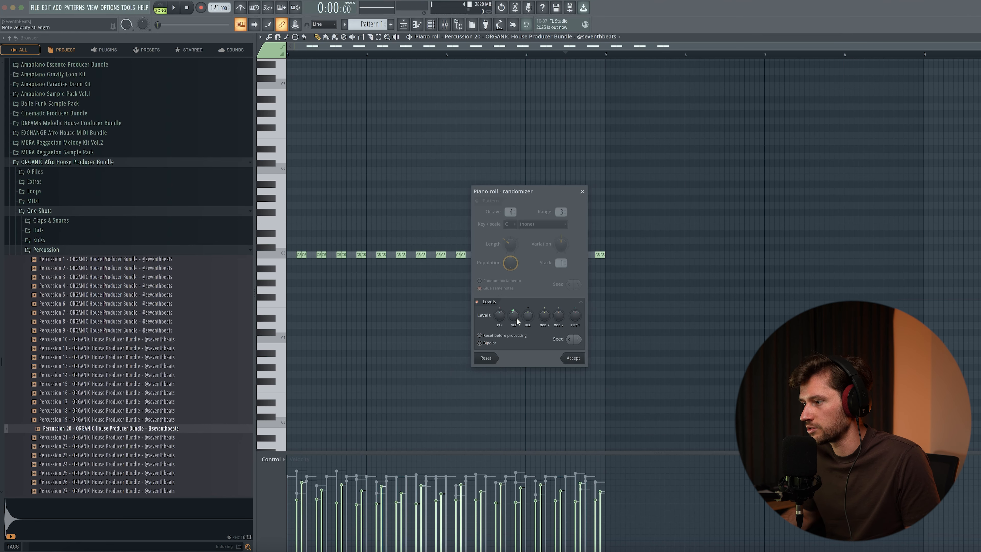
key(space)
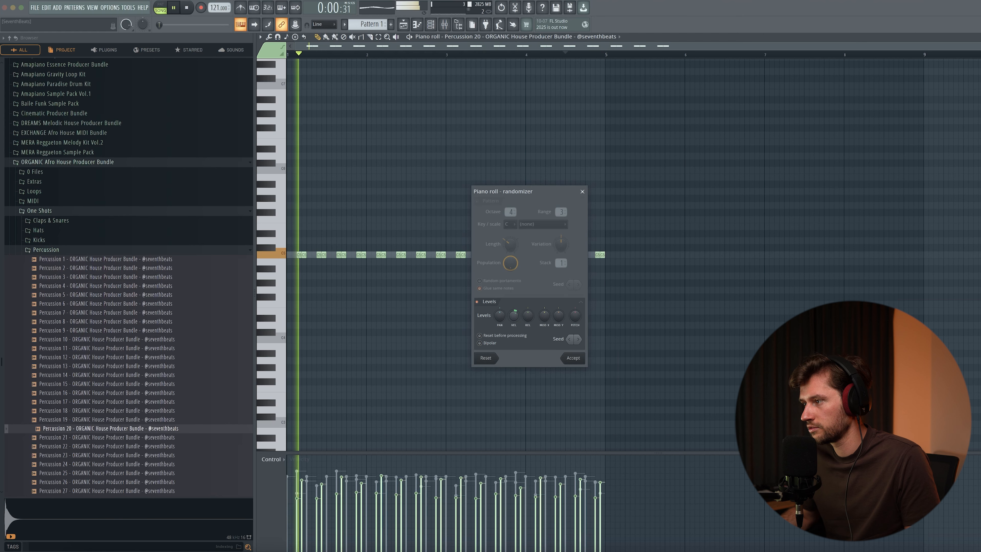
click(571, 358)
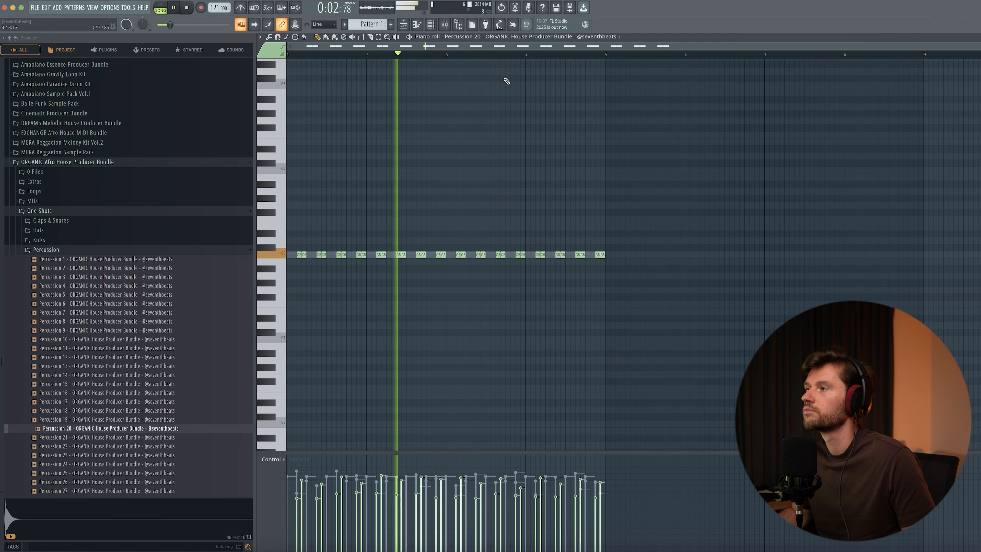
Route the Percussion 20 channel to mixer insert 6 and lower that track's volume
click(436, 26)
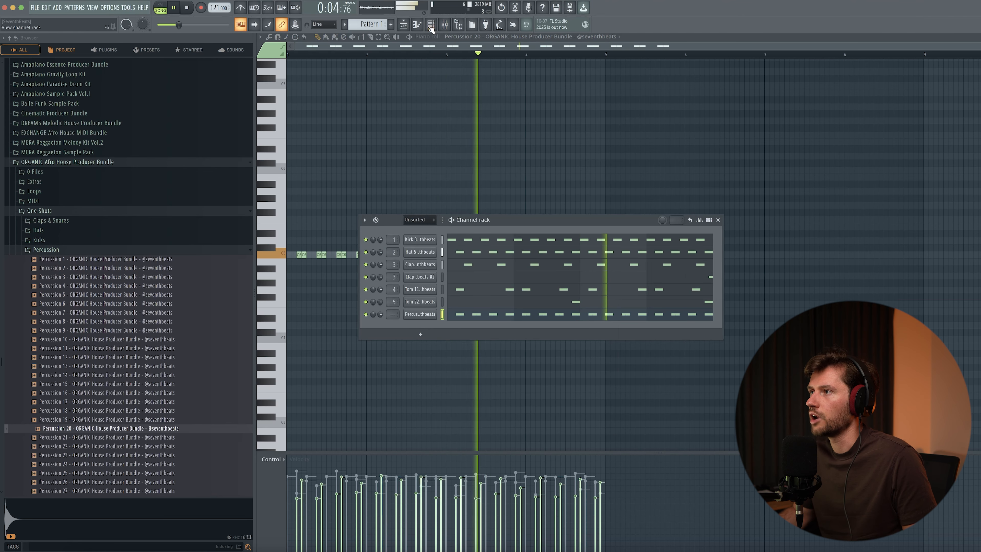
key(F9)
right_click(392, 161)
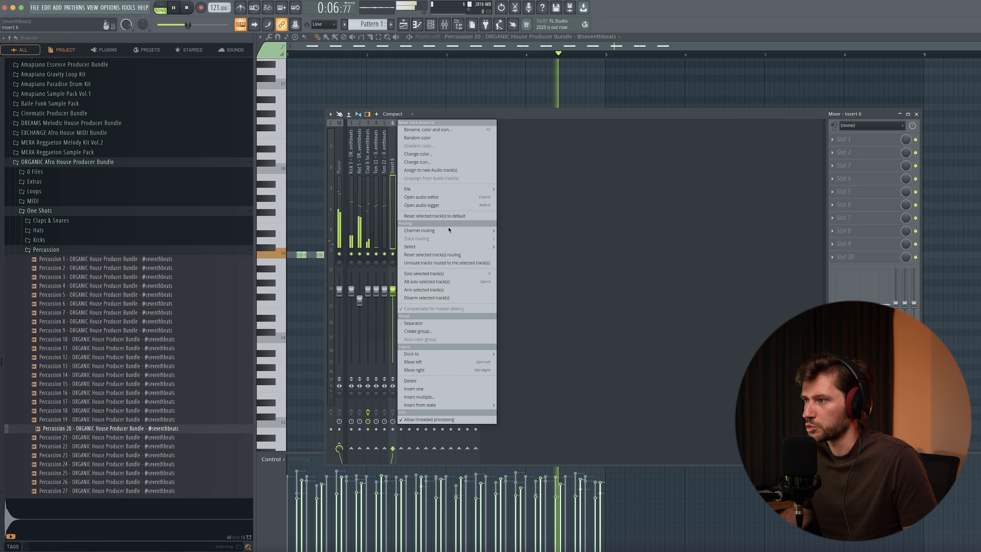
mouse_move(444, 231)
click(538, 231)
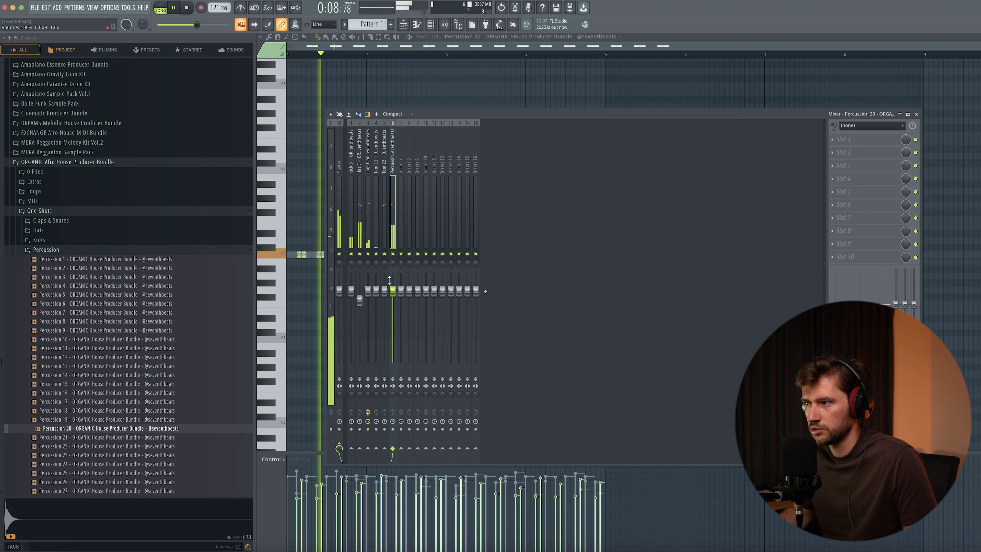
drag(393, 290, 393, 309)
key(space)
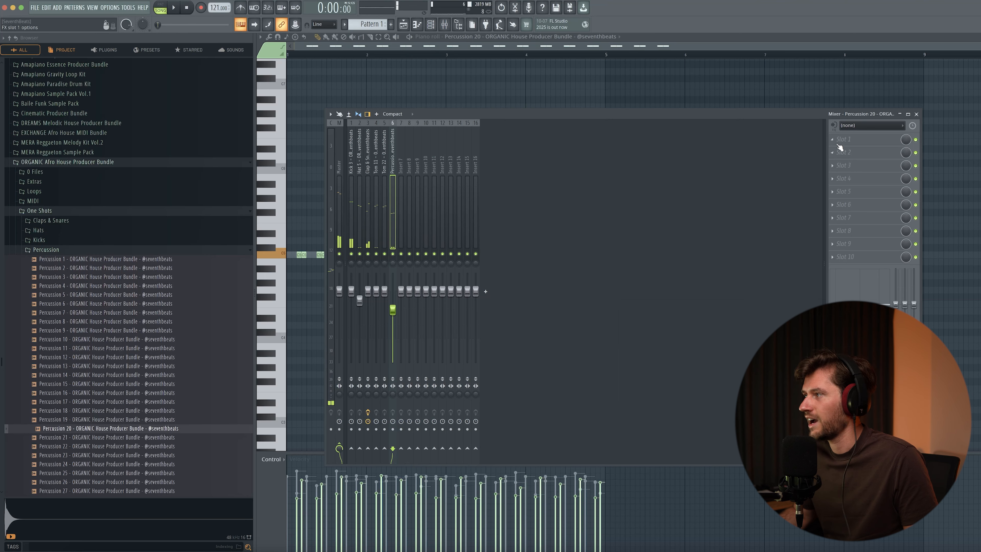
Load Rev PLATE-140 in the first effect slot of the percussion track and set its blend nearly dry
click(839, 140)
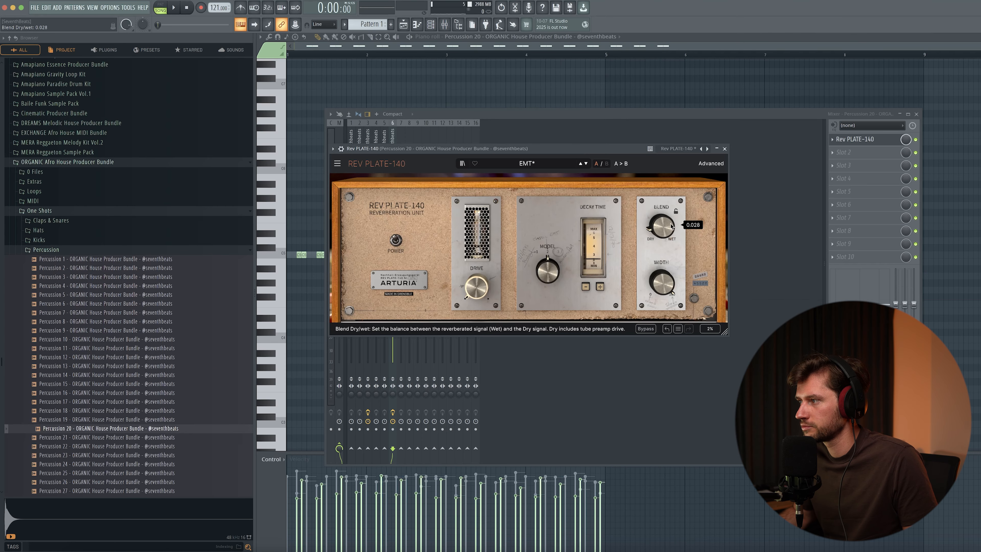
key(space)
mouse_move(671, 226)
mouse_down()
mouse_move(672, 215)
mouse_move(671, 224)
mouse_up()
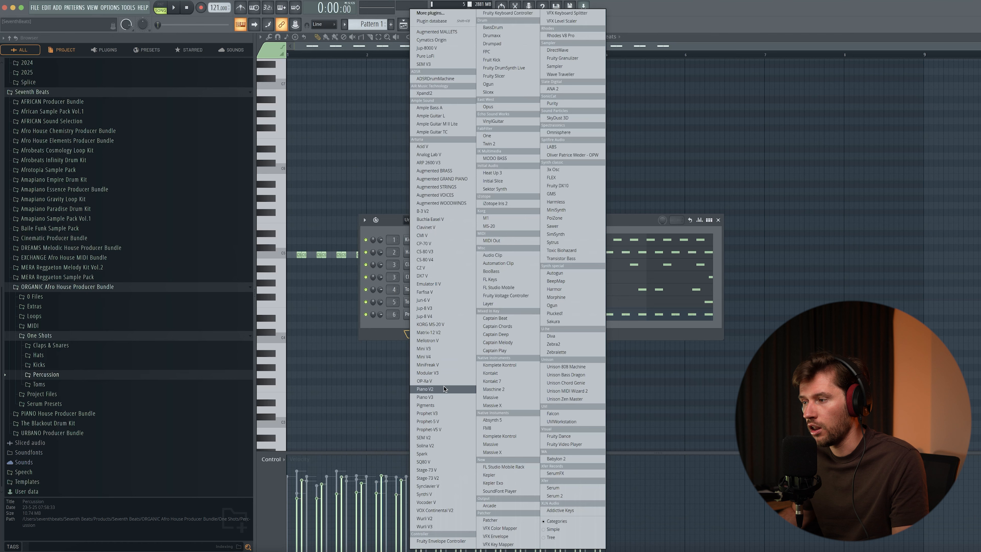
Add a Piano V3 instrument channel and load its German Pop Clean preset
click(436, 397)
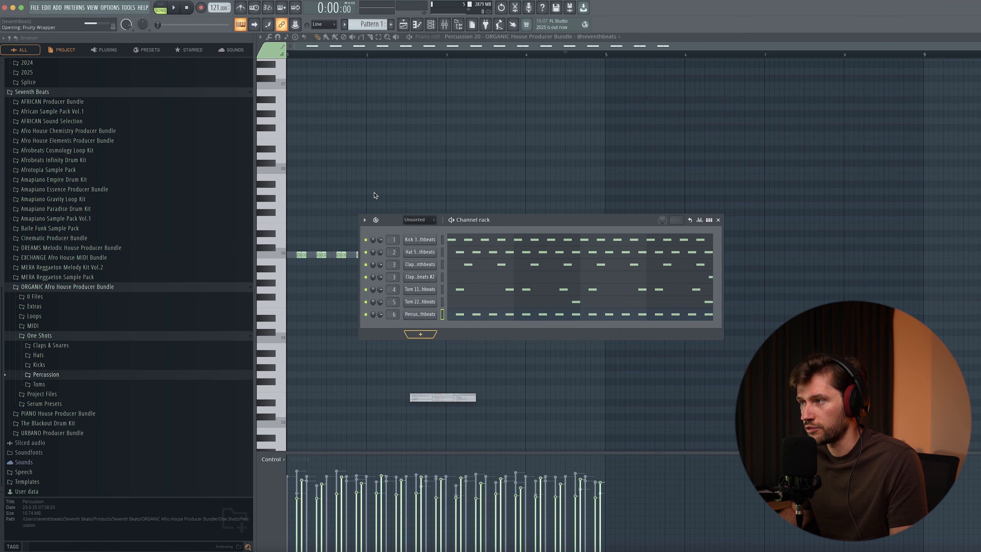
click(531, 82)
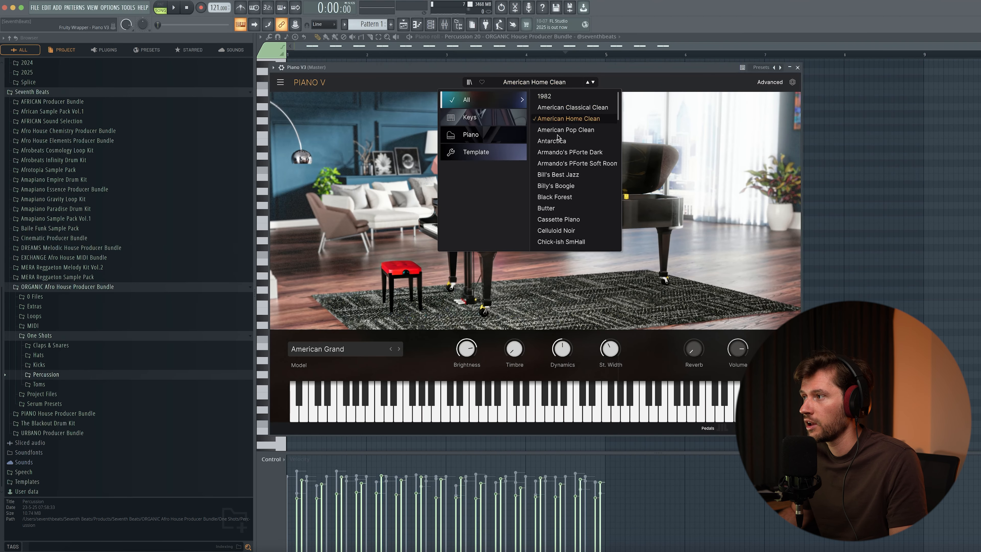
scroll(571, 166, down, 10)
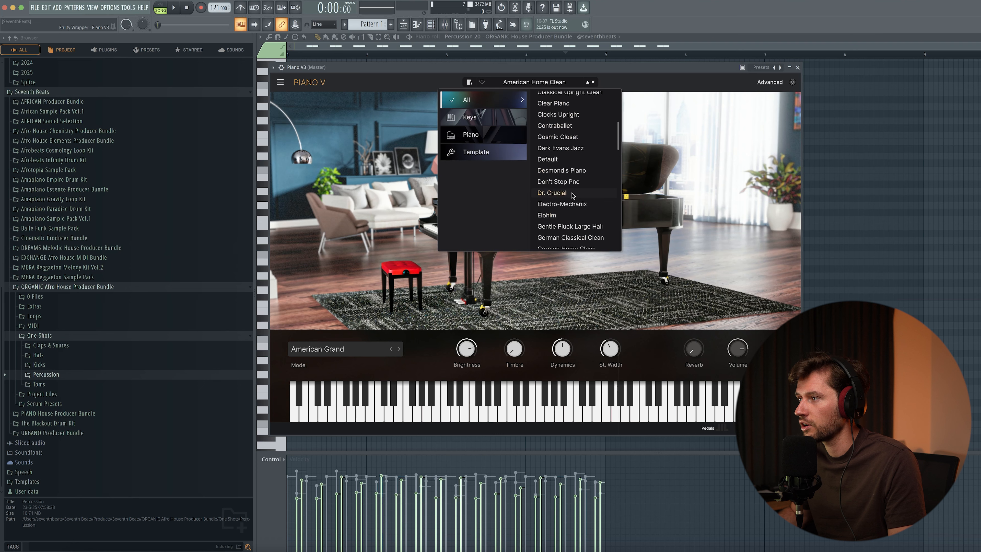
scroll(581, 192, down, 4)
click(578, 162)
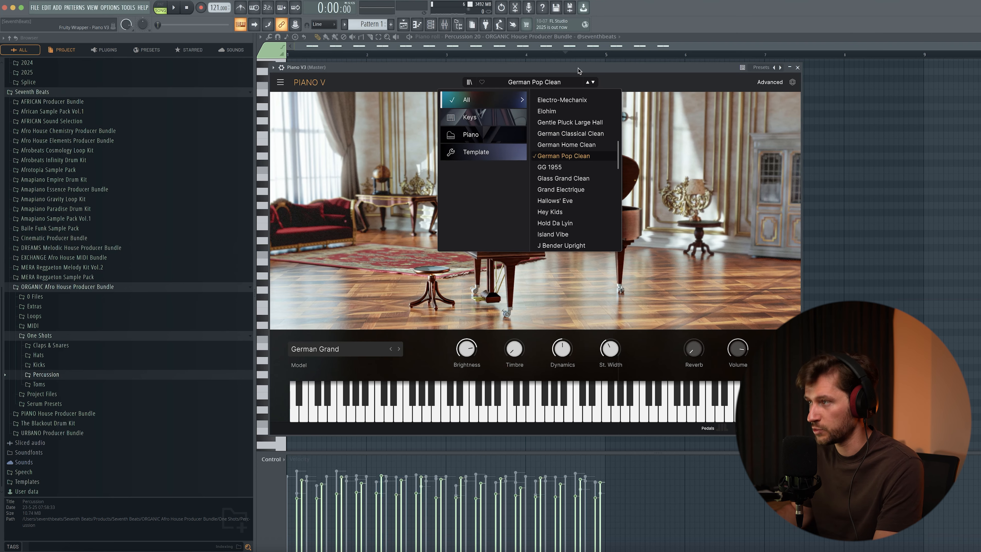
click(492, 99)
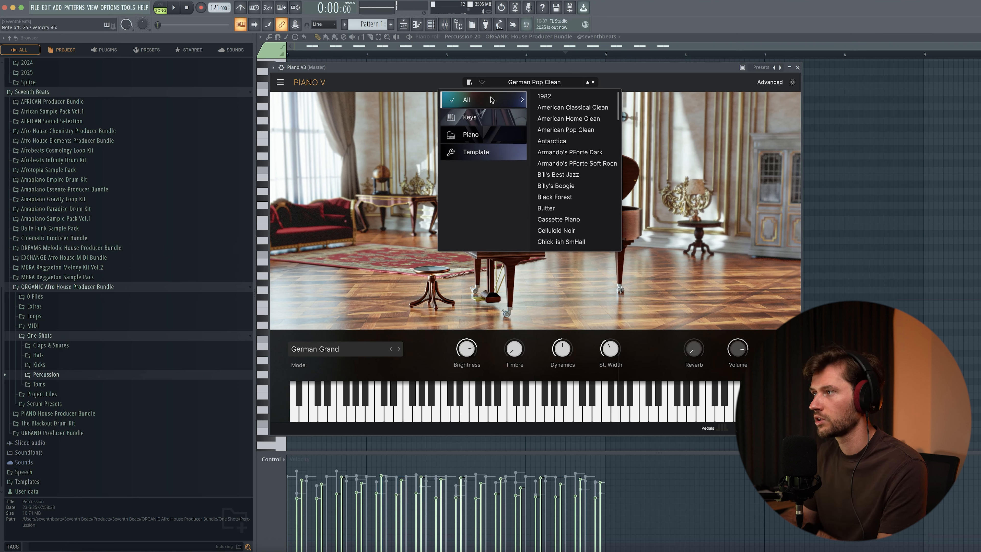
click(797, 67)
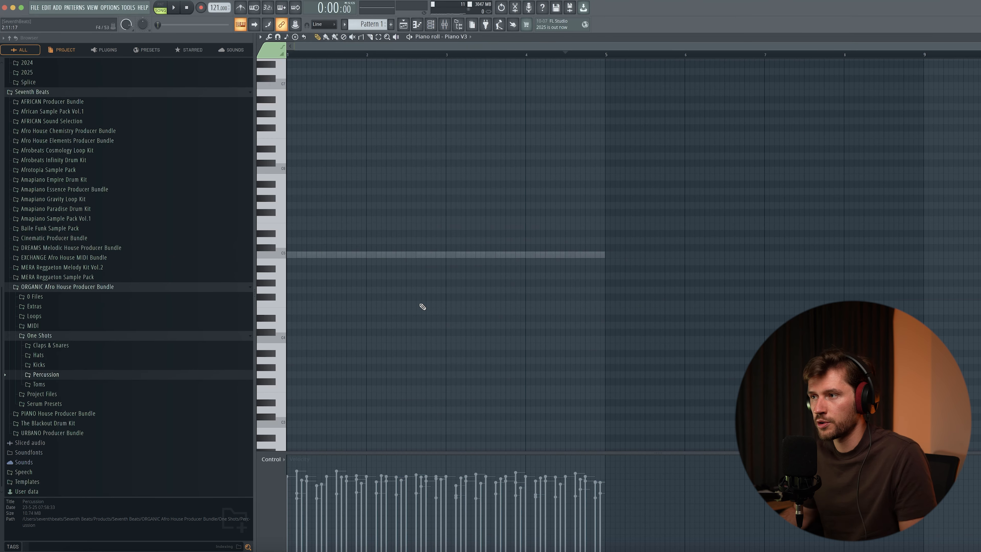
Import Bminor Chord Progression from the ORGANIC bundle's MIDI chord progressions into the Piano V3 piano roll
click(76, 335)
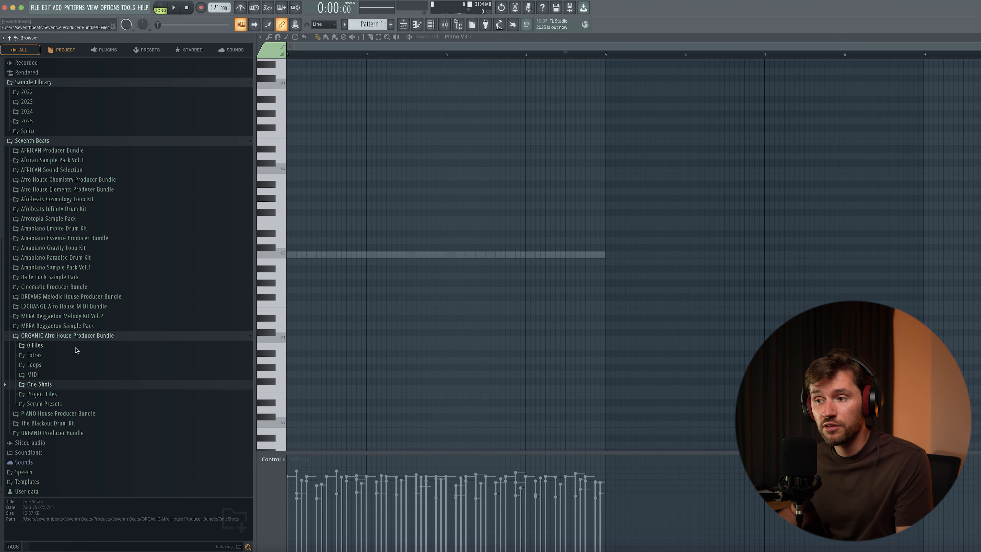
click(61, 374)
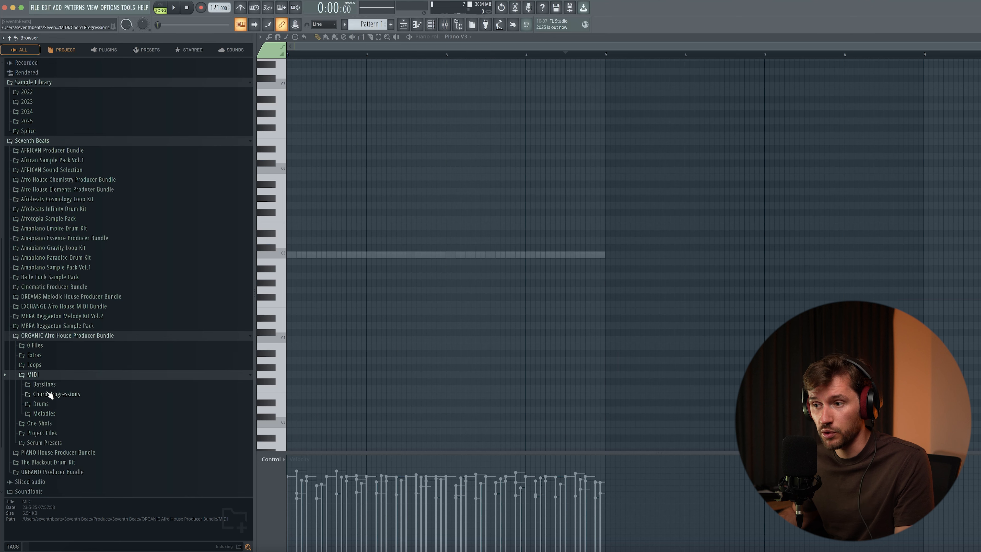
click(58, 395)
scroll(82, 395, down, 2)
click(57, 370)
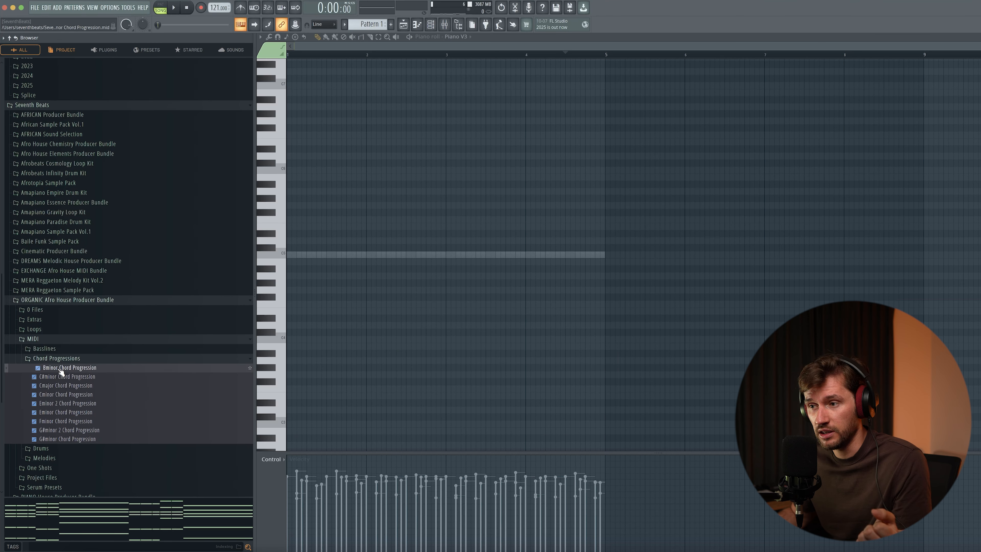
drag(327, 326, 331, 319)
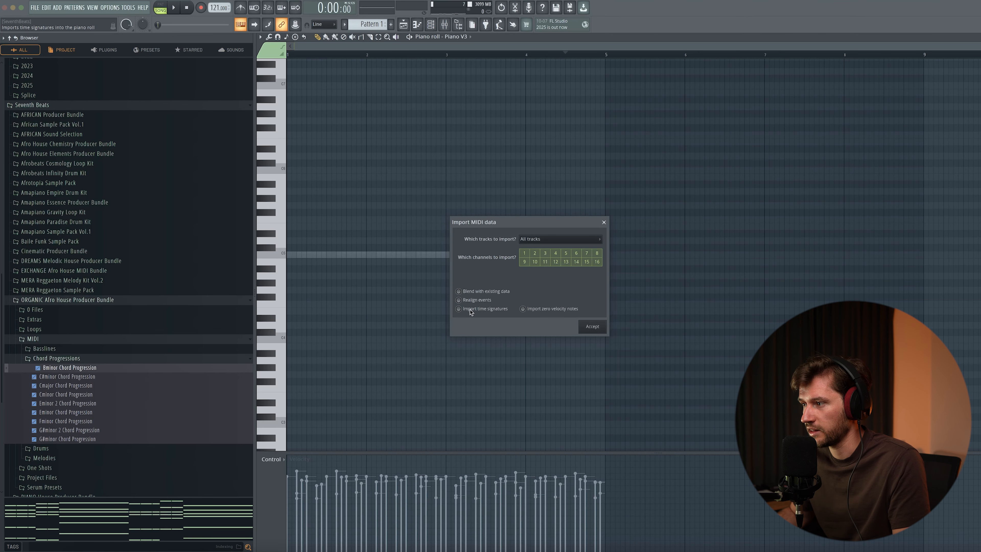
click(591, 326)
scroll(304, 314, down, 2)
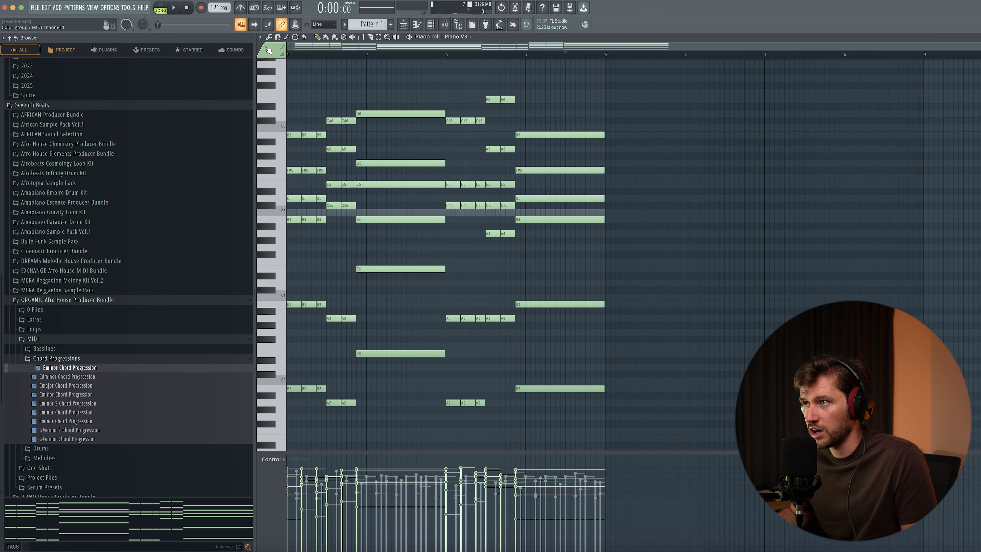
Set the piano roll's scale highlighting to Minor Natural (Aeolian) with B as the root note
click(260, 38)
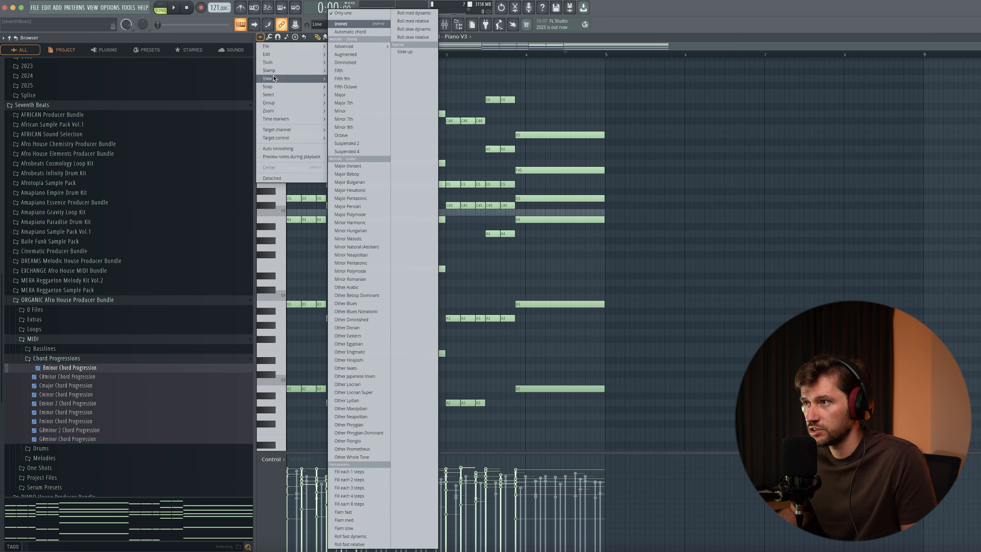
mouse_move(279, 78)
mouse_move(365, 204)
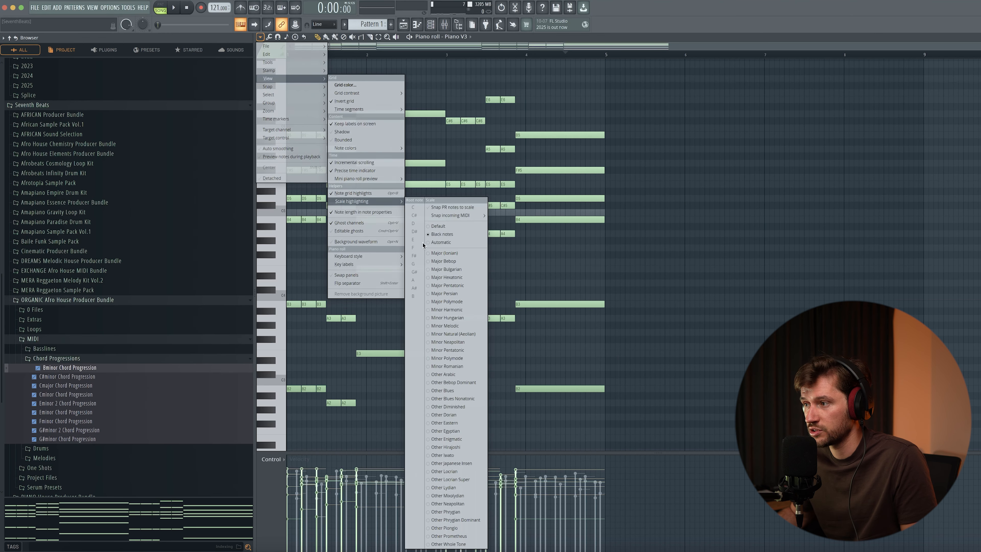
click(464, 335)
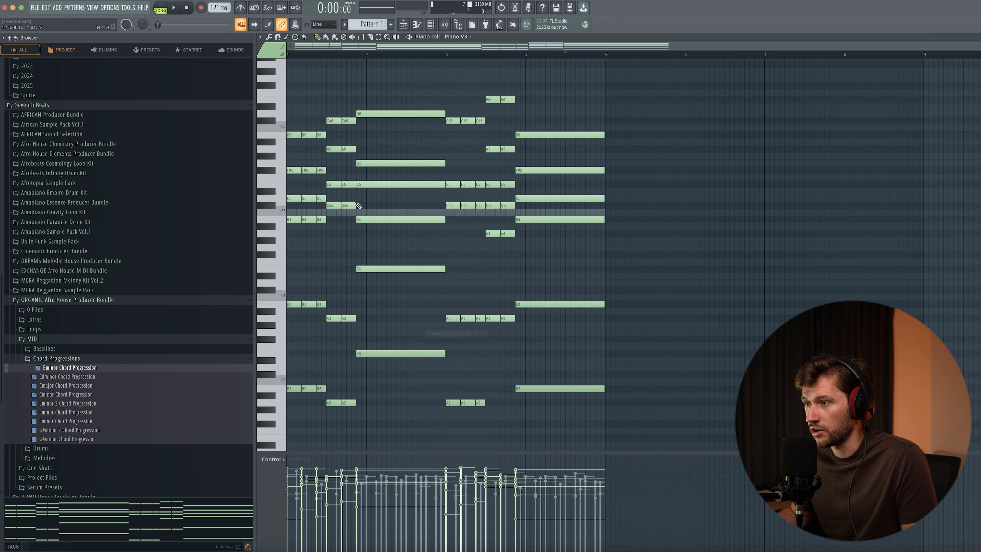
click(261, 37)
mouse_move(278, 78)
mouse_move(365, 201)
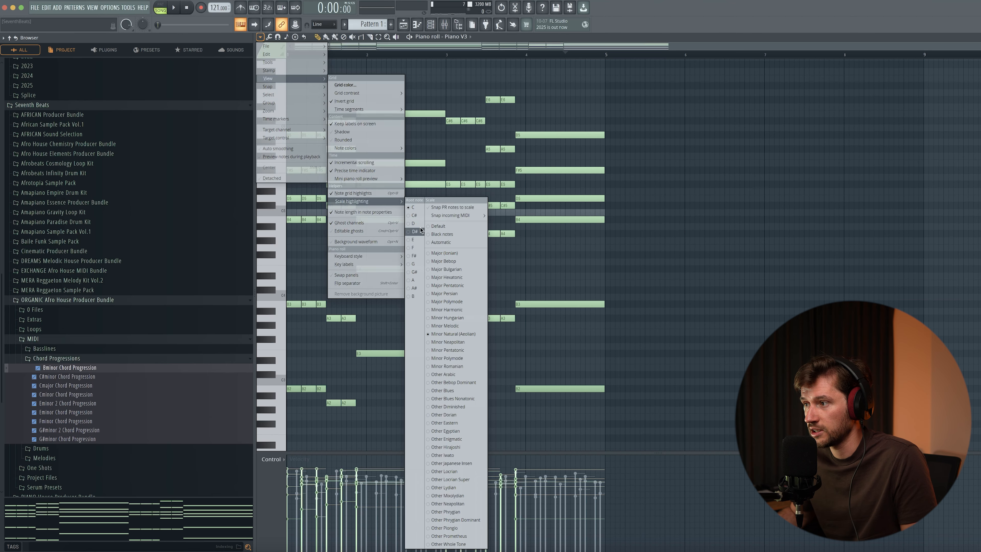
click(414, 298)
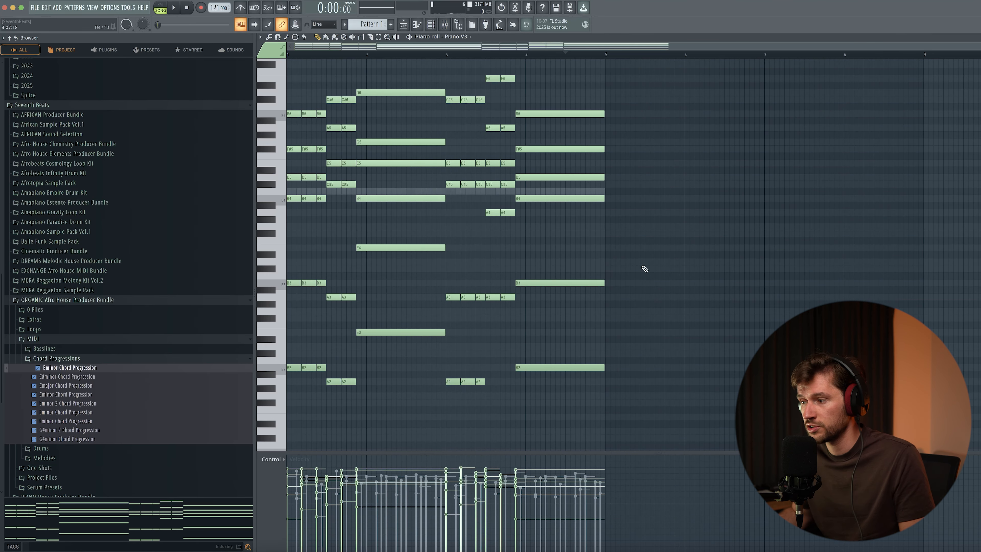
Audition the piano chords, setting Piano V3's master volume to about -4.91 dB and its reverb to about 9.72 %
key(space)
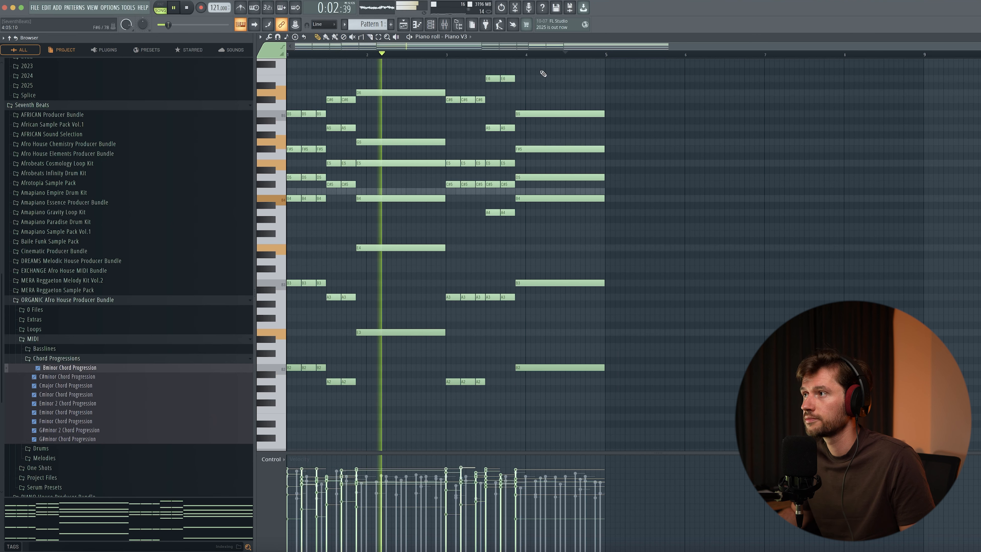
key(space)
click(433, 27)
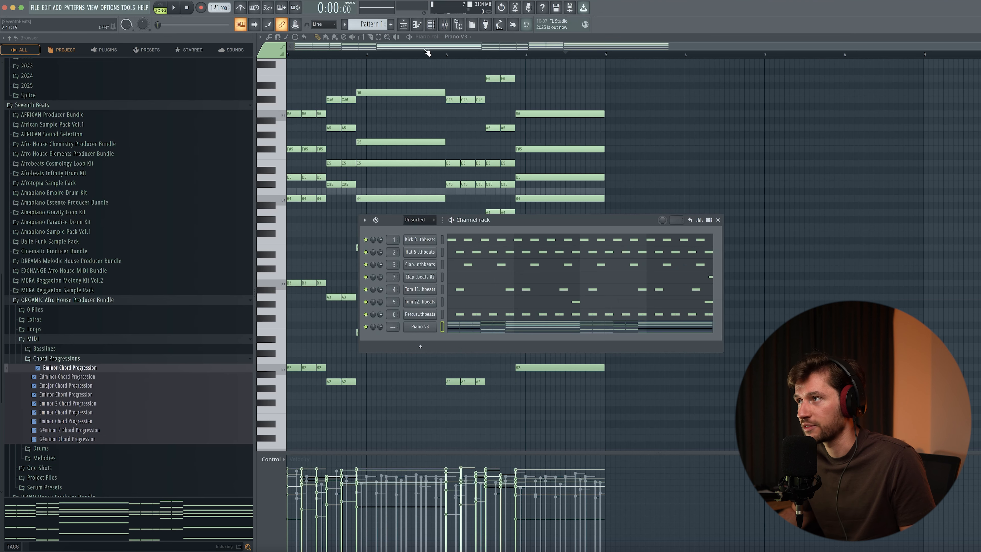
click(444, 25)
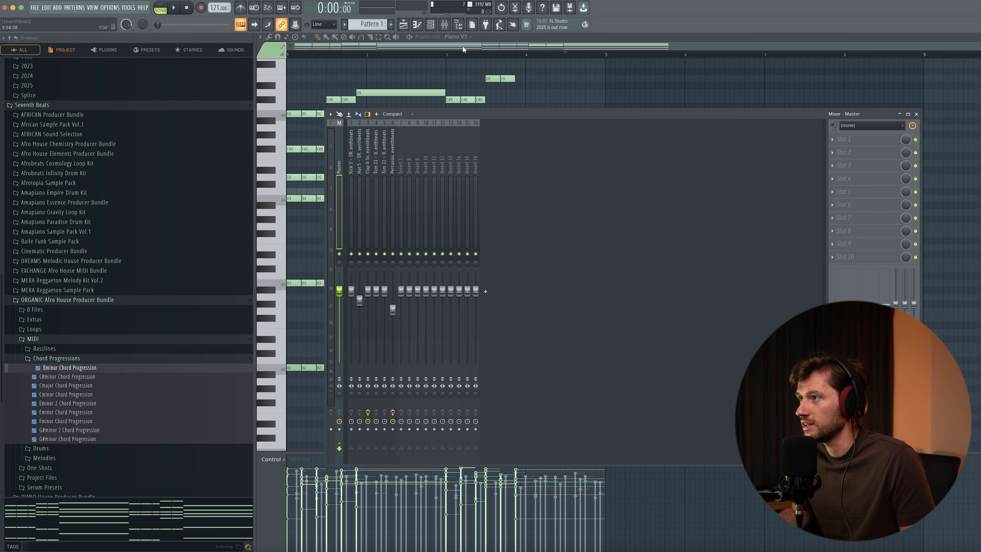
click(444, 25)
click(431, 24)
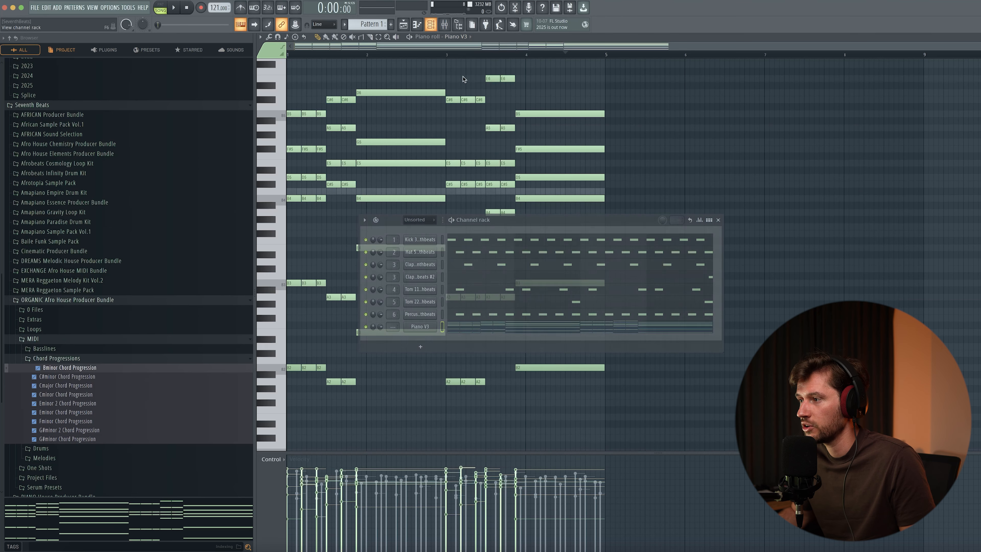
click(420, 327)
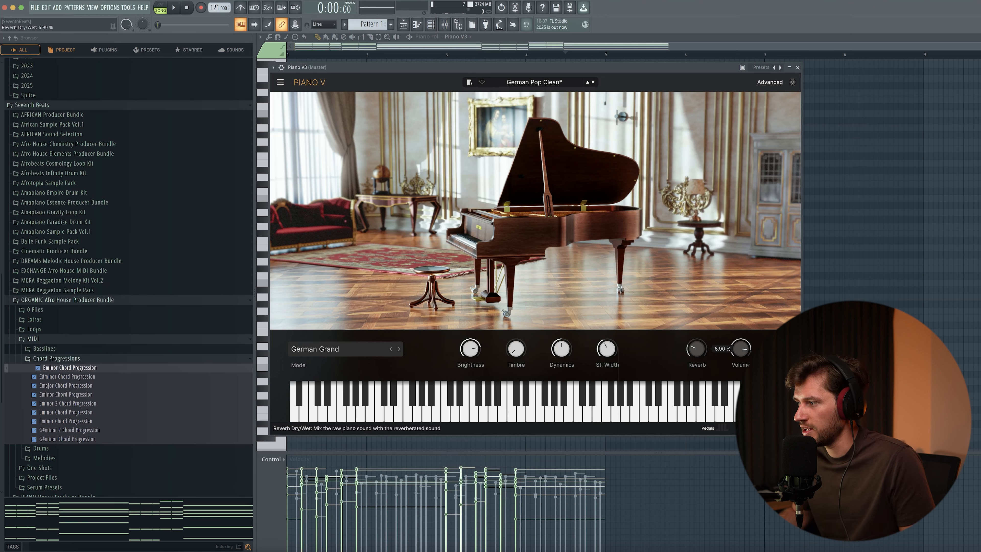
key(space)
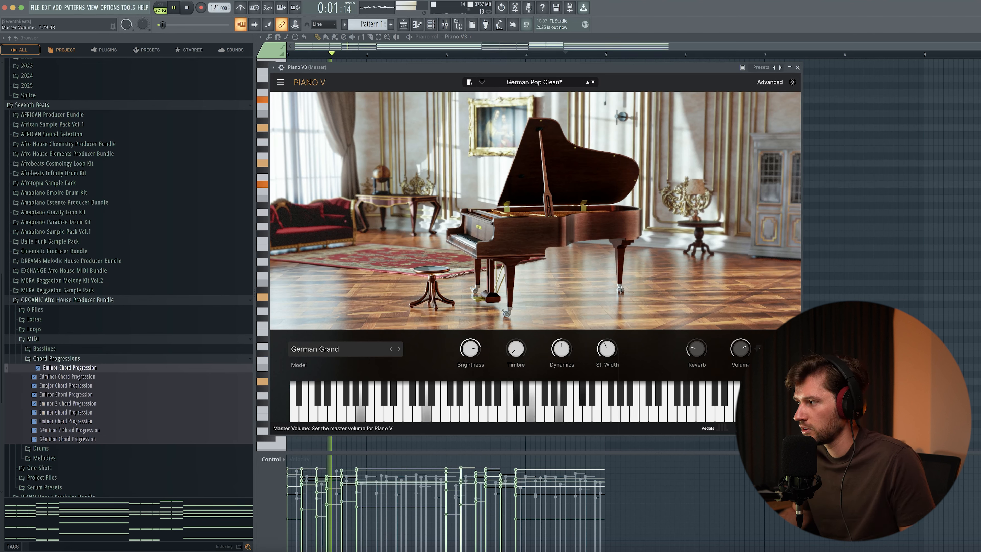
drag(740, 348, 740, 346)
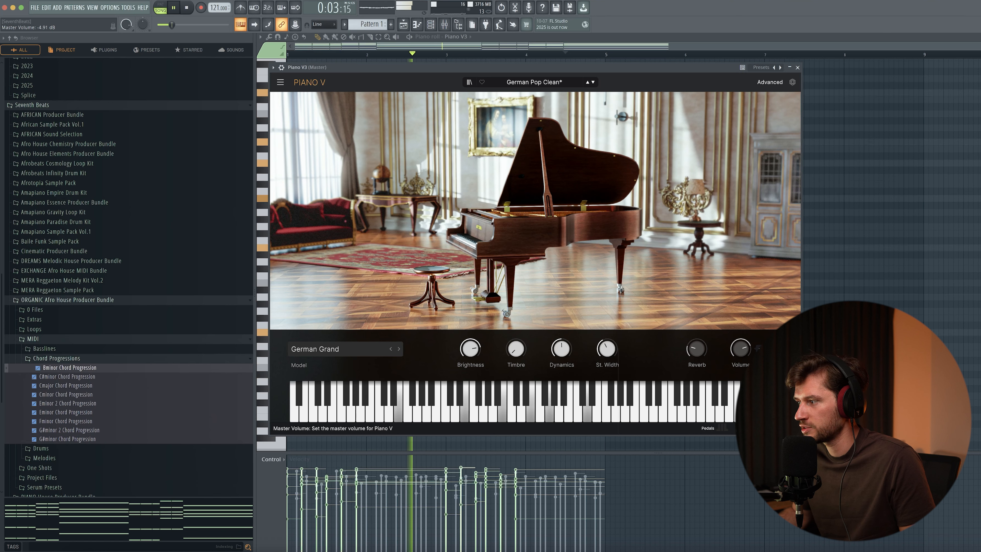
drag(740, 348, 697, 361)
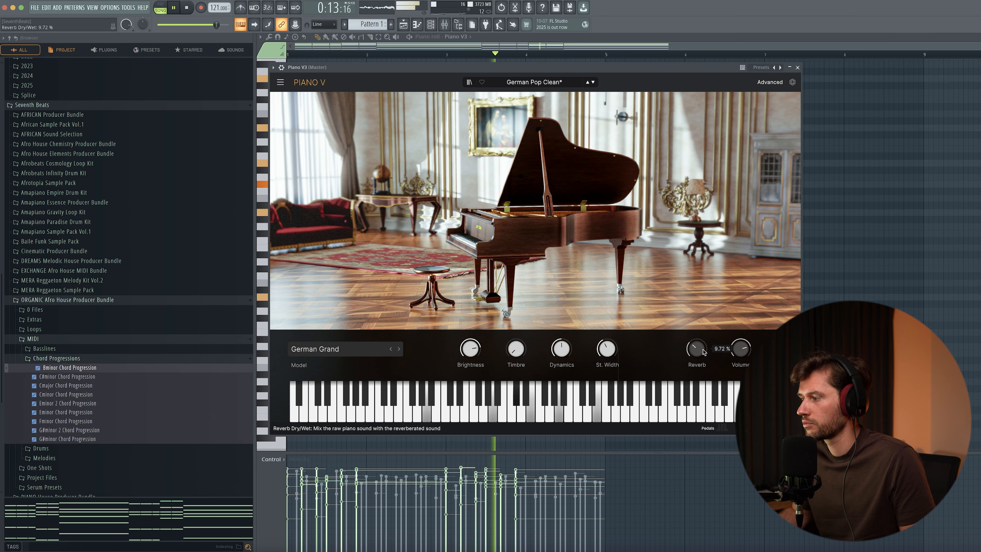
click(797, 68)
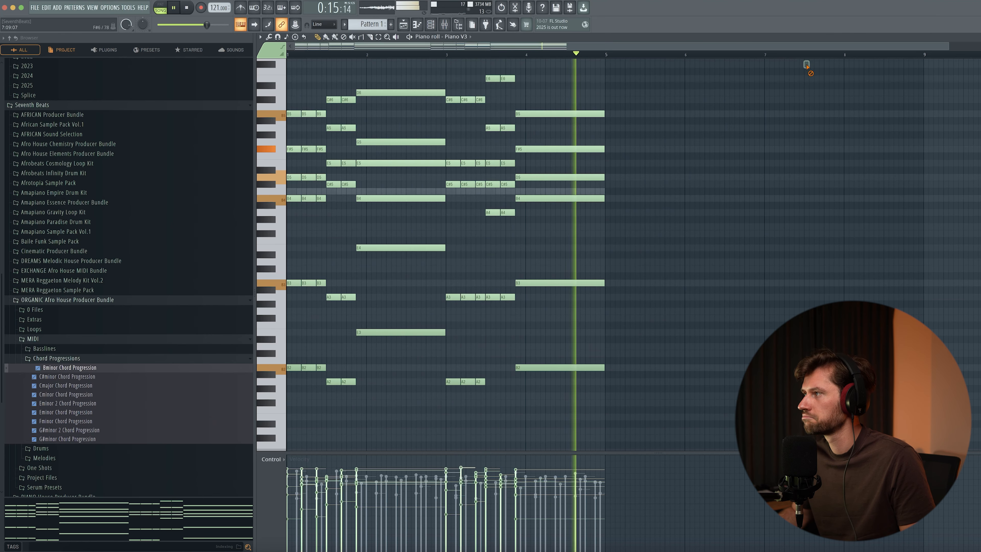
key(space)
Route the Piano V3 channel to mixer track 10 and lower that track's fader to about -1.0 dB
click(432, 24)
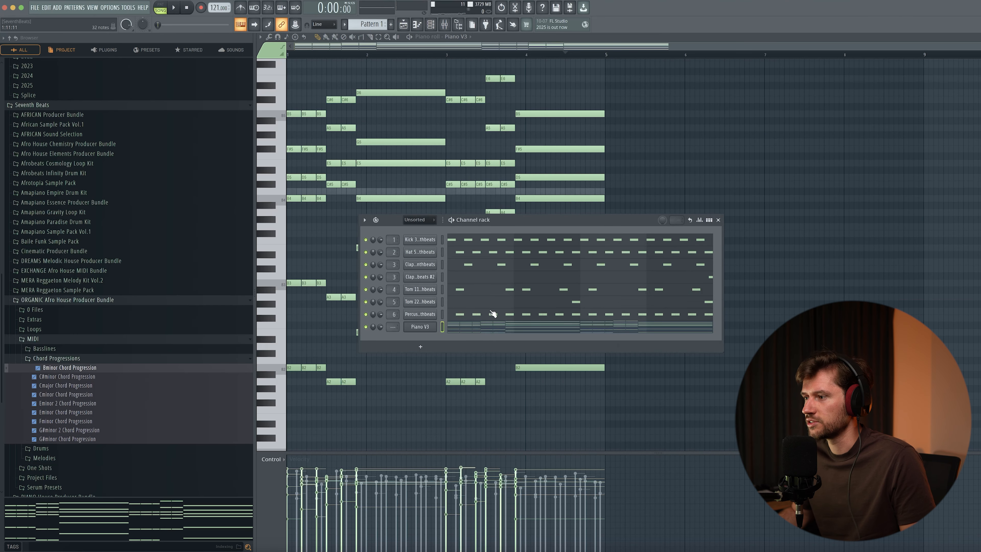
click(442, 24)
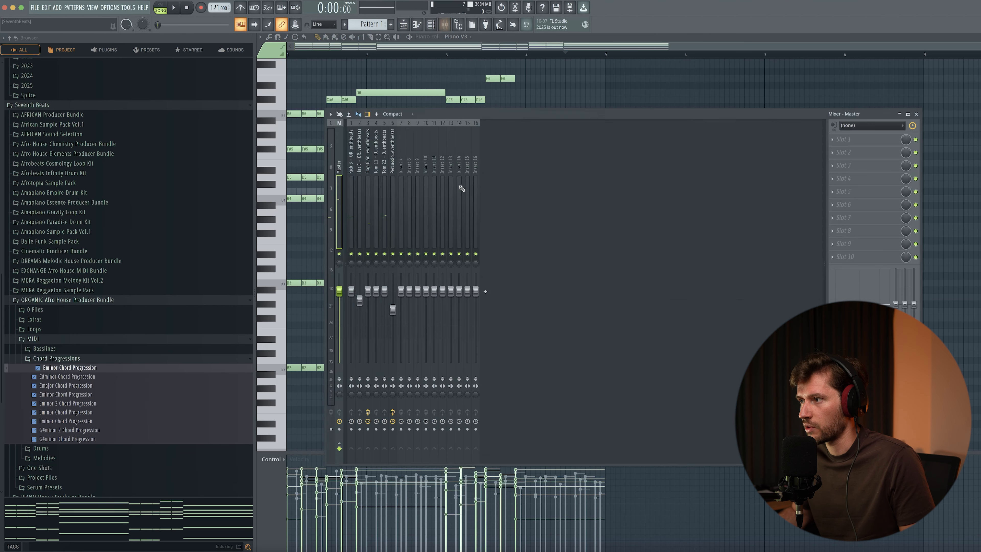
right_click(427, 170)
mouse_move(467, 232)
click(564, 233)
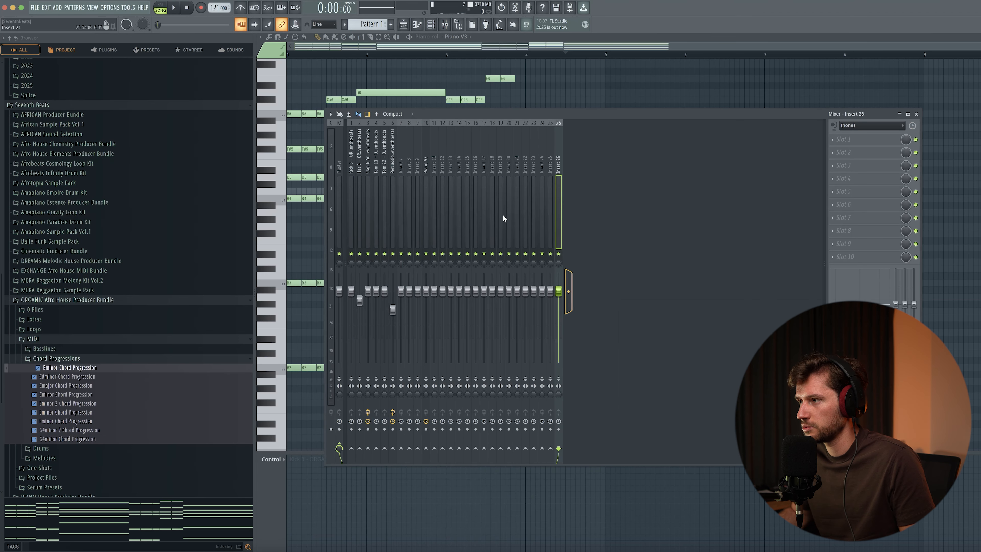
key(space)
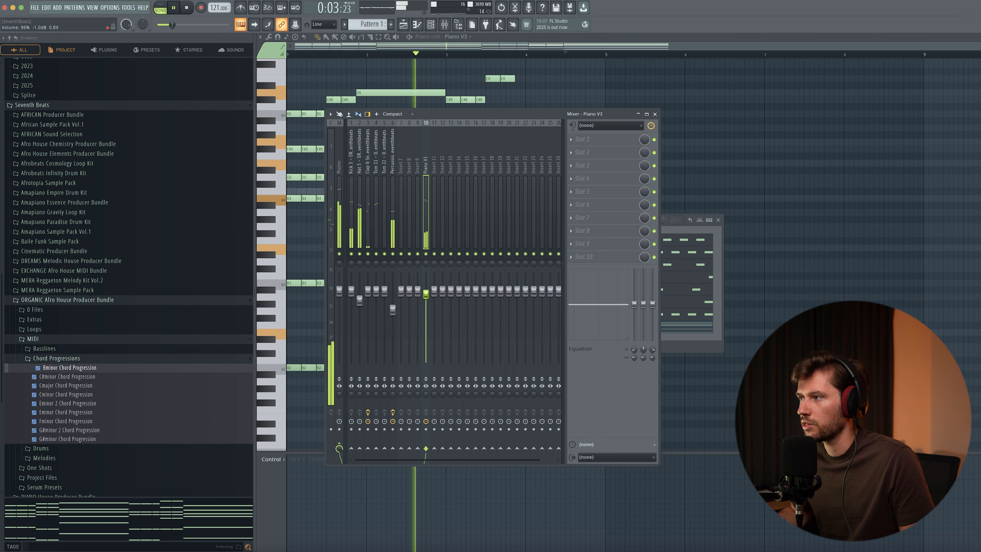
key(space)
Load Pro-Q 3 in the Piano V3 track's first effect slot and add a 12 dB/oct low cut at about 117 Hz
click(590, 167)
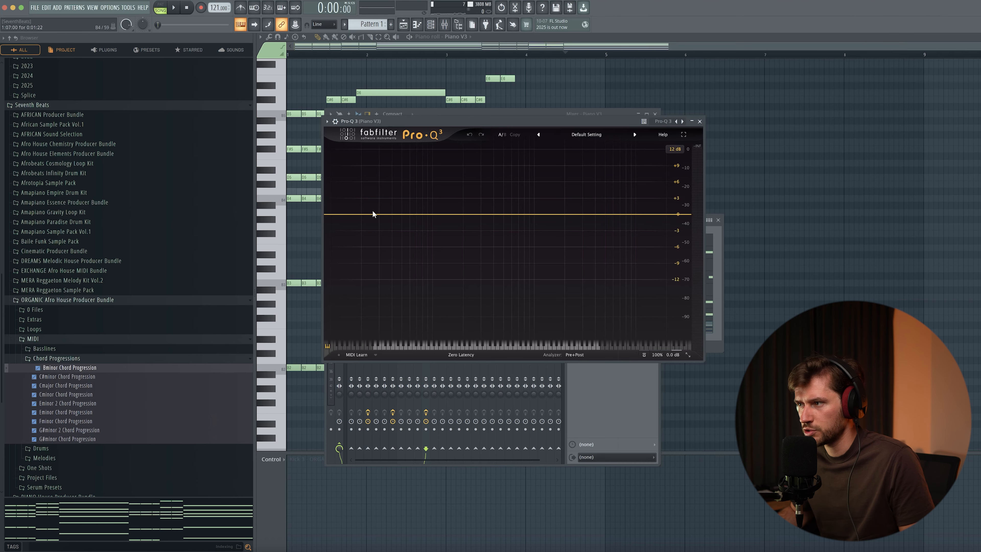
double_click(398, 206)
right_click(398, 207)
mouse_move(438, 245)
click(469, 264)
drag(398, 216, 439, 215)
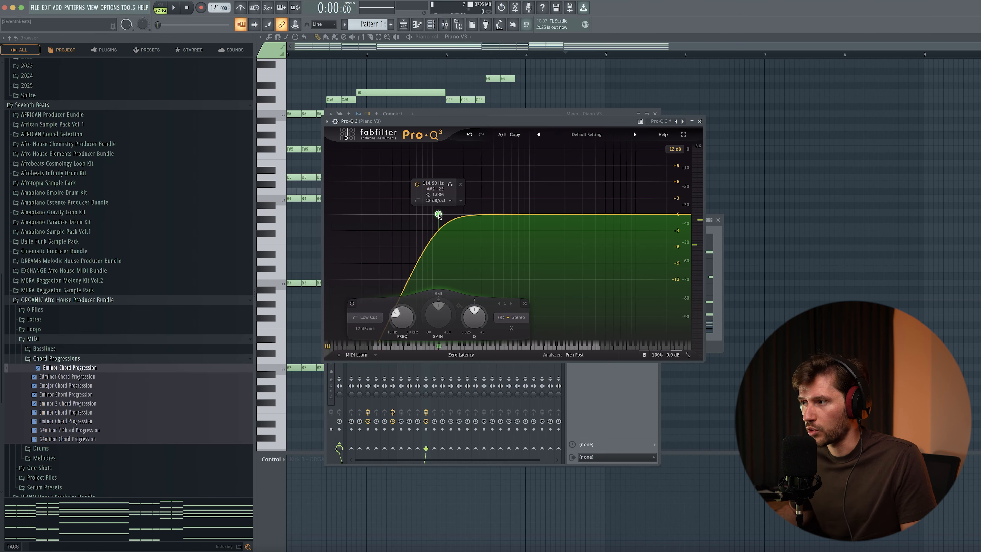
key(space)
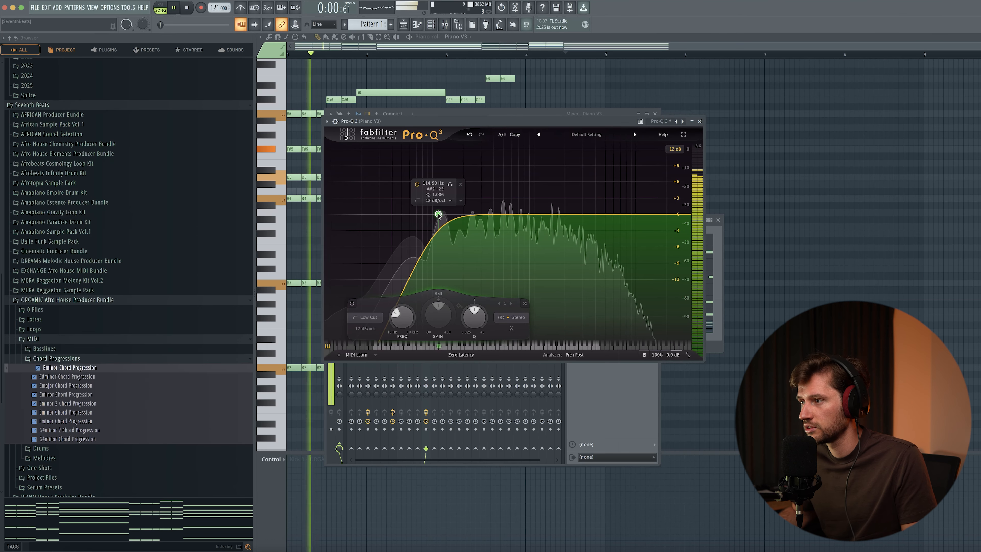
drag(438, 215, 441, 214)
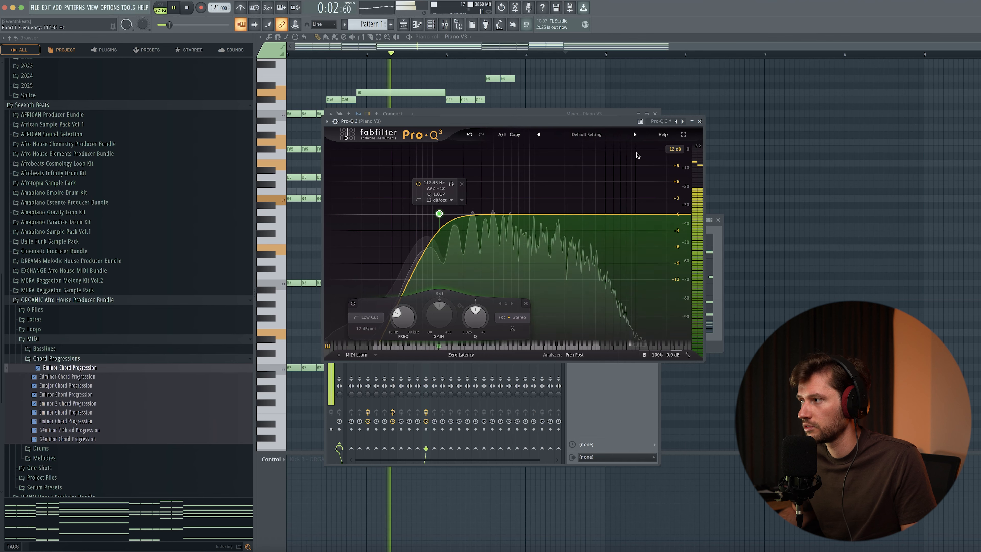
click(699, 121)
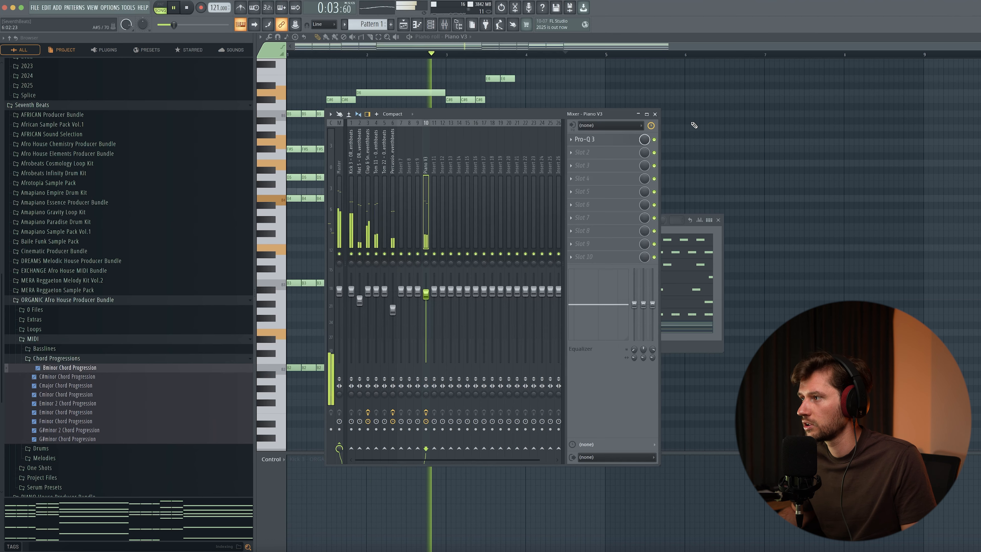
Load Gullfoss in the Piano V3 track's second effect slot and adjust its processing controls
click(587, 151)
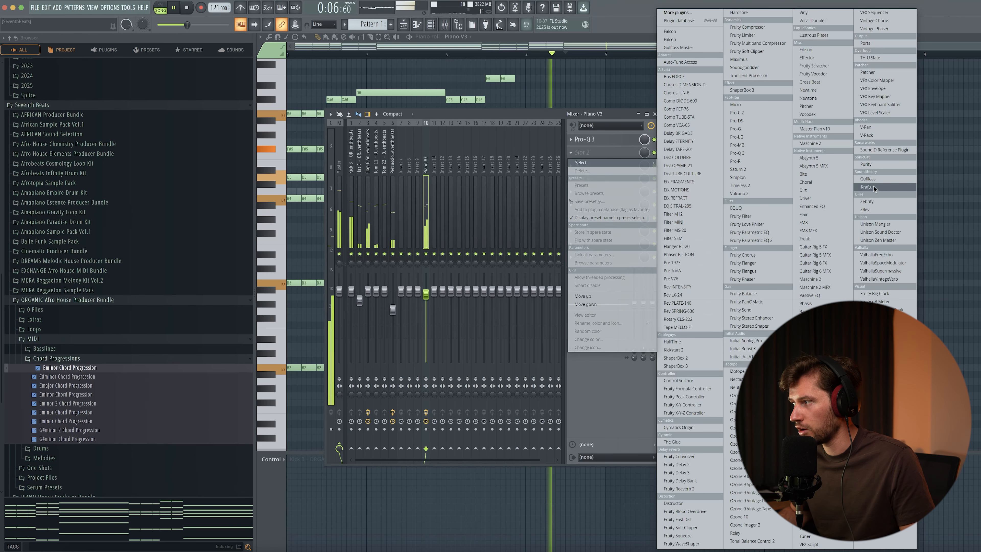
click(868, 179)
drag(548, 156, 548, 96)
mouse_move(502, 156)
mouse_down()
mouse_move(502, 132)
mouse_move(510, 154)
mouse_up()
drag(505, 156, 506, 147)
click(709, 133)
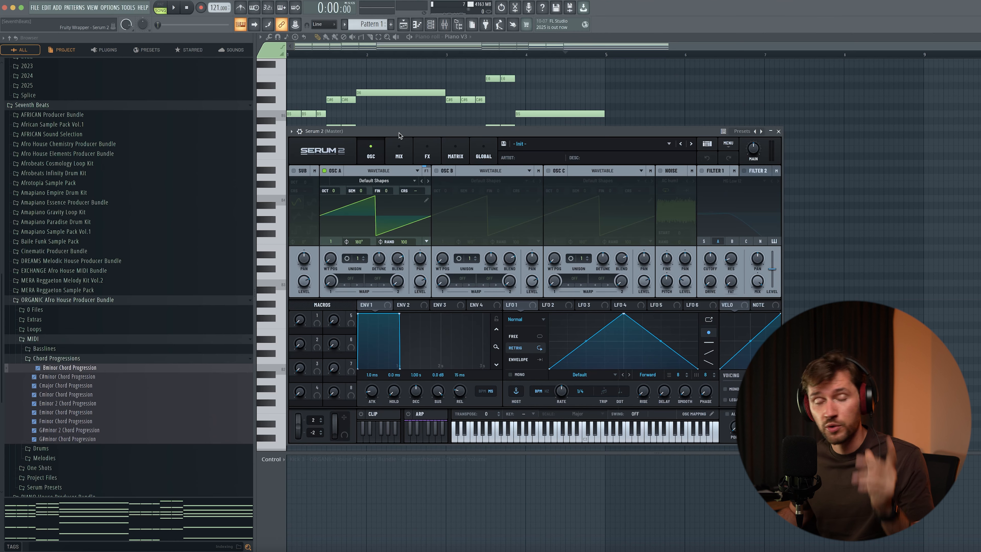
Go through the Serum Presets (ORGANIC House Producer Bundle) in Serum 2, past Bass - Forms and Bass - Reese, to pick a bass sound
click(98, 359)
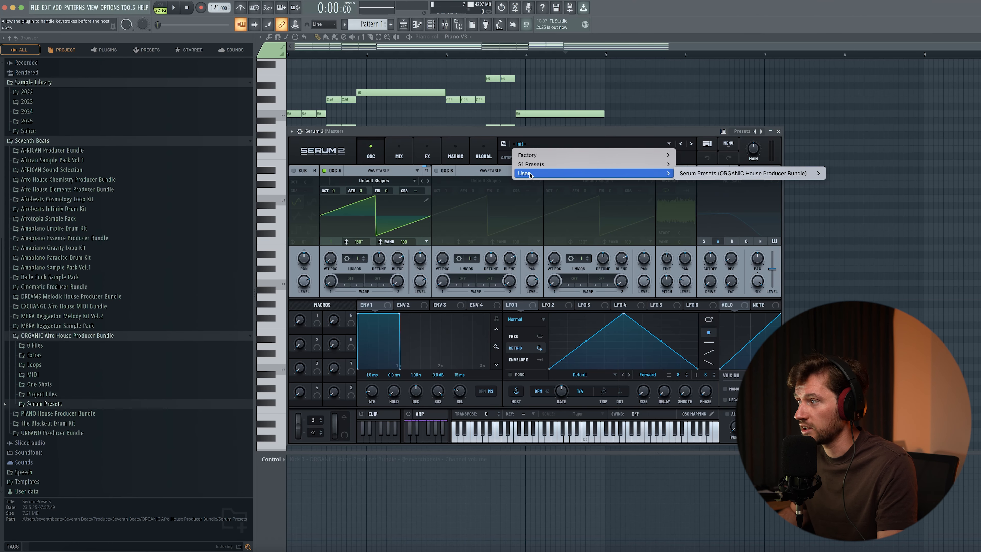
mouse_move(714, 174)
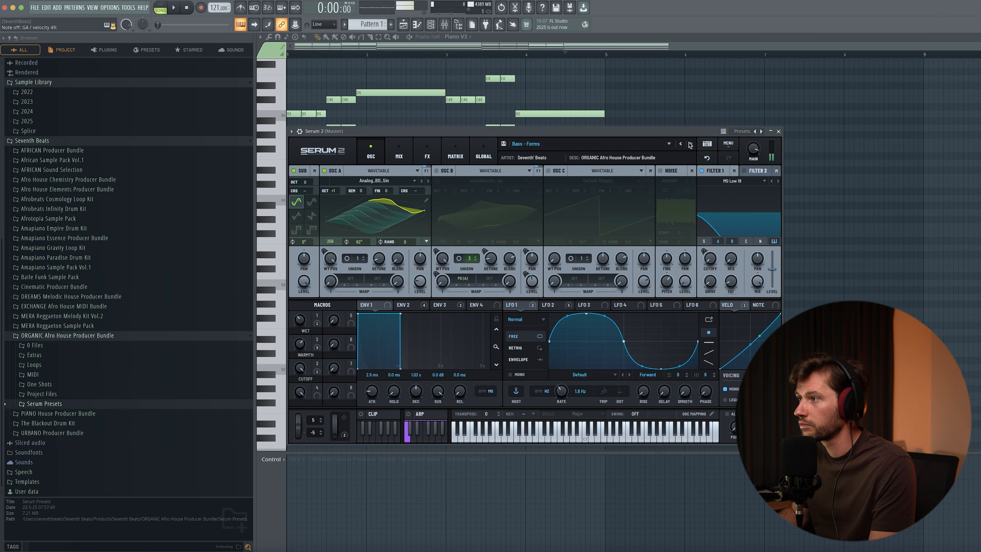
click(692, 145)
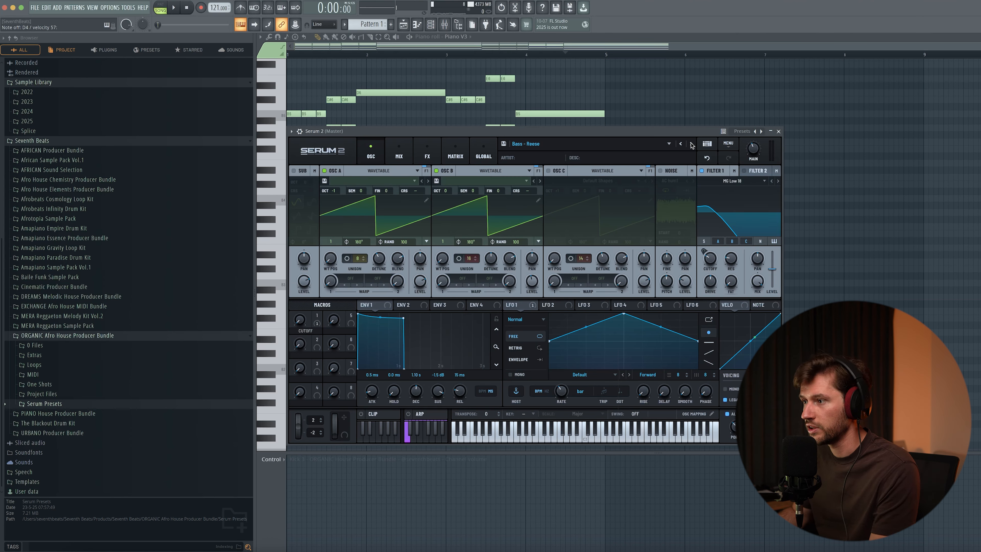
click(691, 144)
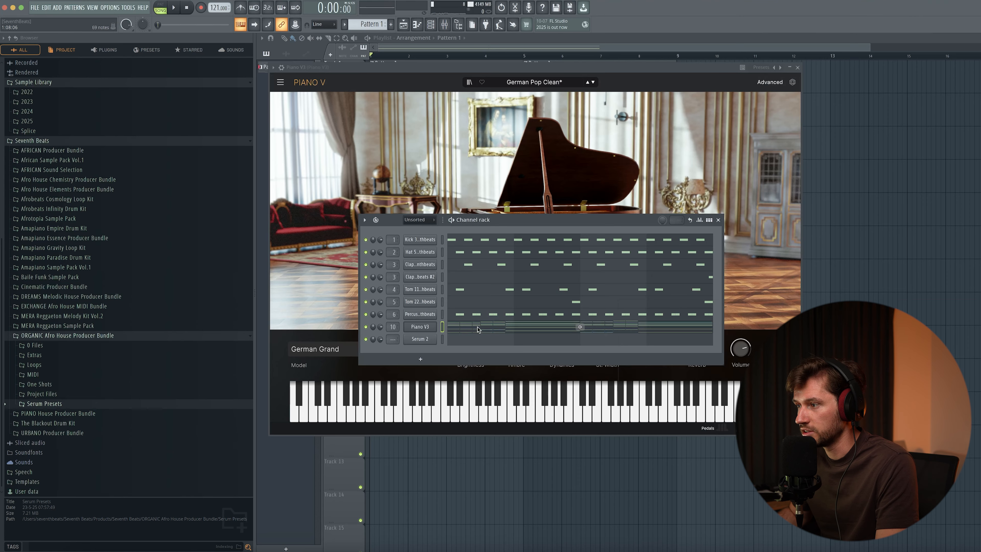
Copy the lowest root notes of the Piano V3 chord progression into the Serum 2 piano roll
click(474, 330)
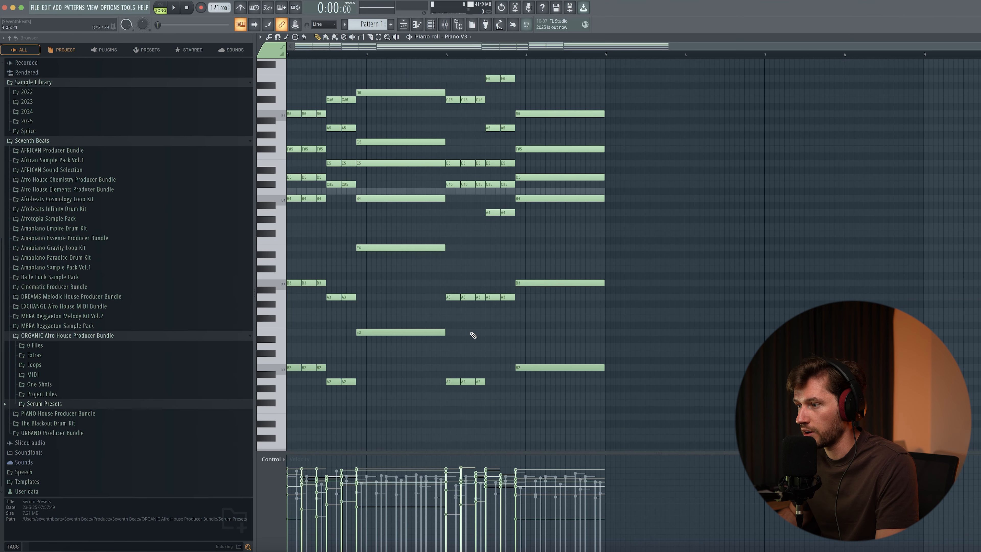
scroll(472, 334, down, 2)
drag(285, 296, 285, 342)
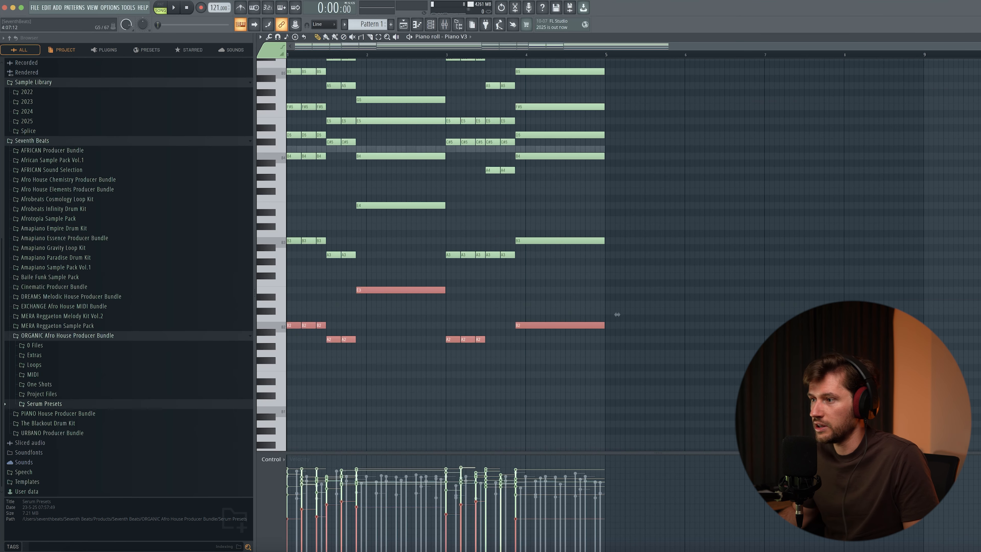
key(F6)
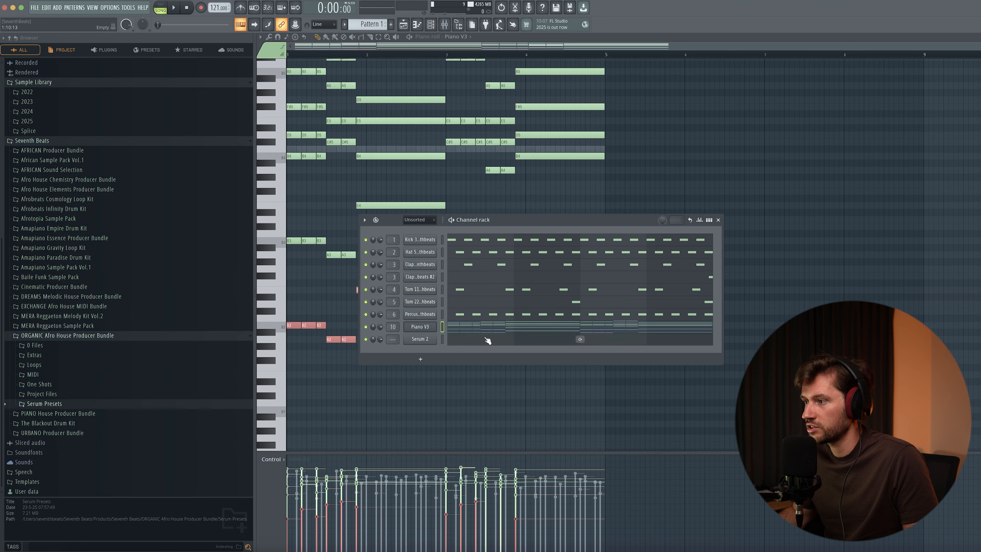
click(466, 343)
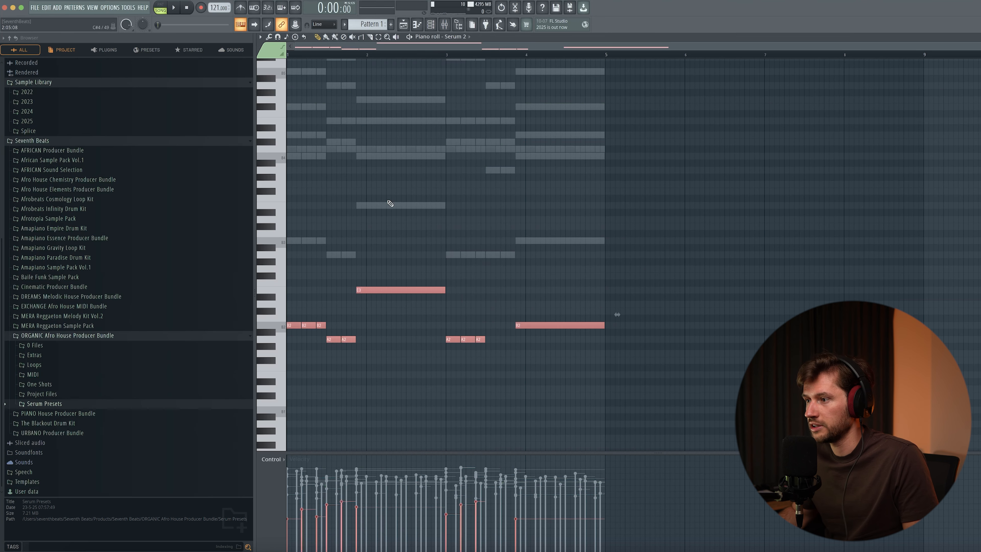
Level the velocities of all Serum 2 bass notes to about 80%
key(super+d)
key(super+a)
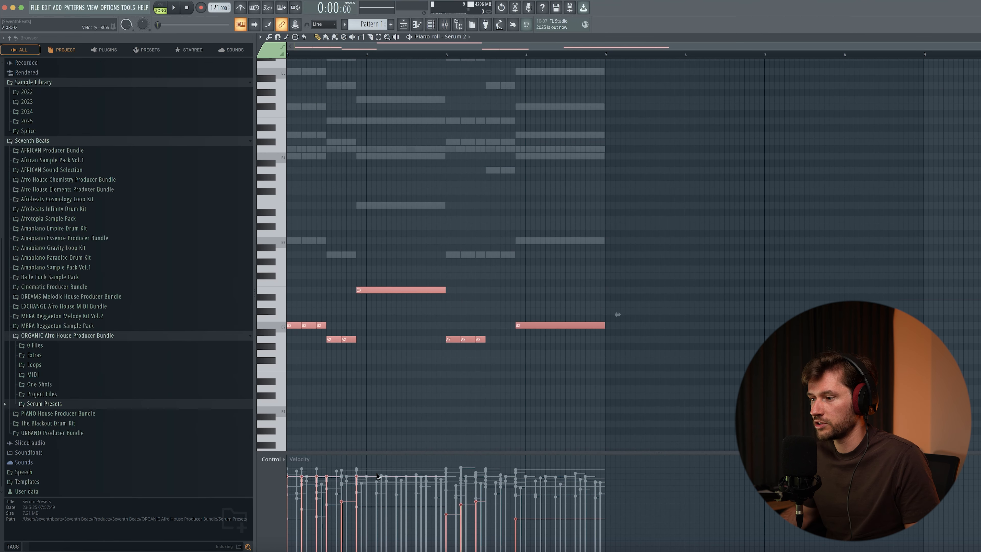
key(super+d)
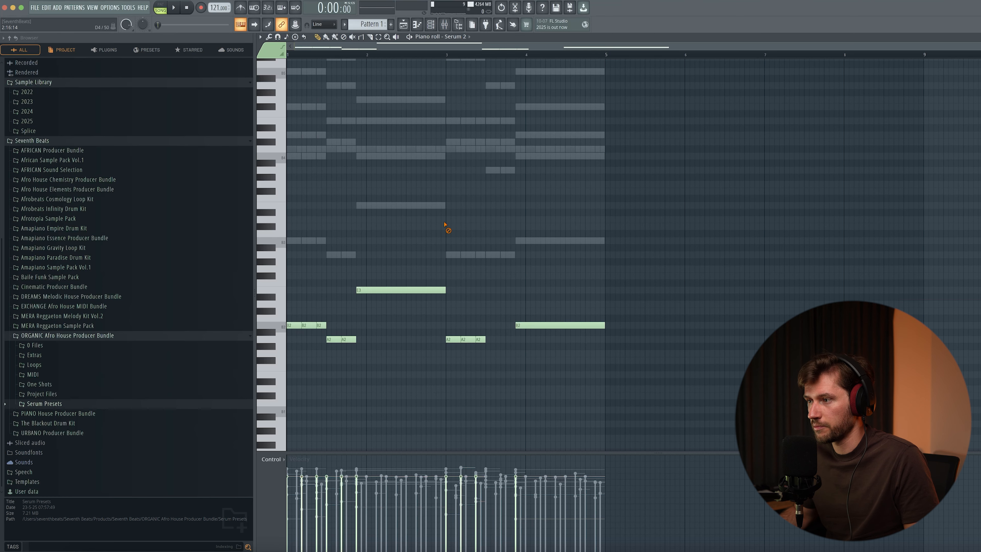
Transpose all Serum 2 bass notes up one octave
key(super+a)
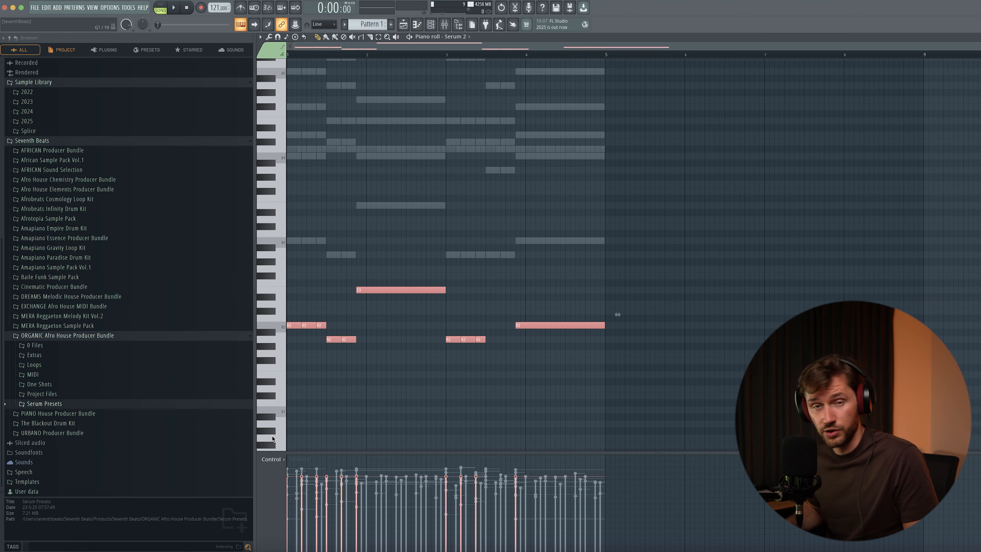
key(super+Up)
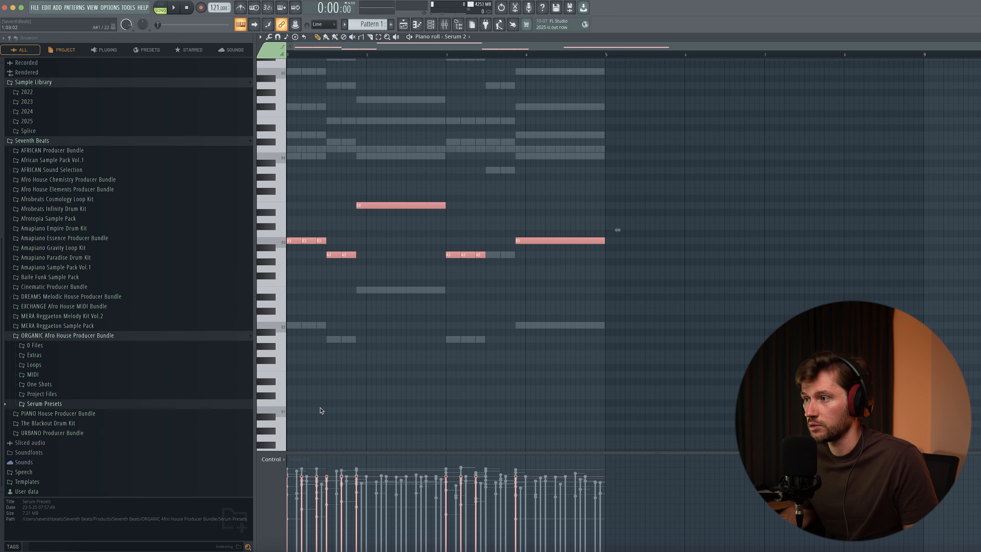
key(super+d)
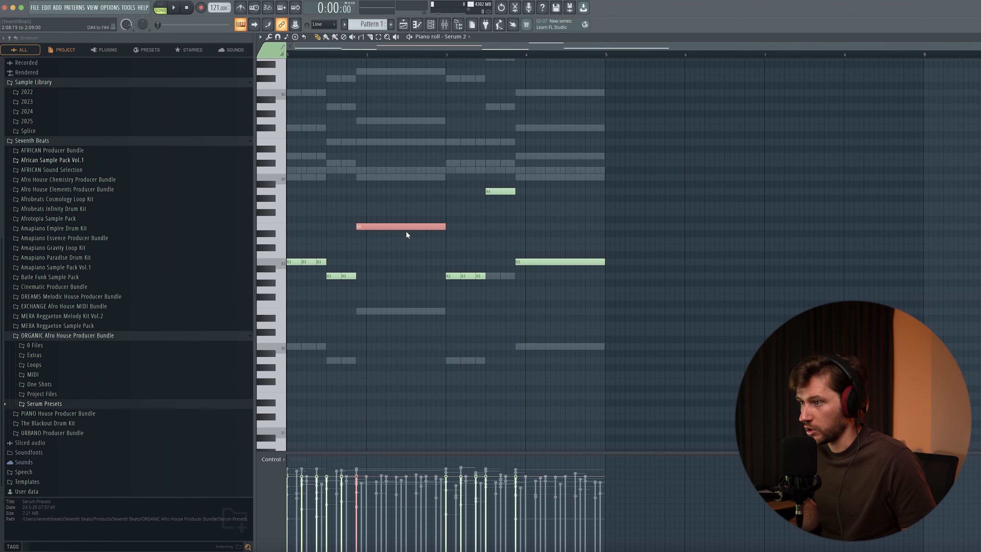
Lower the long E bass note one octave, replace the short A notes before the final B with one sustained A, and audition the line
key(super+Down)
key(super+d)
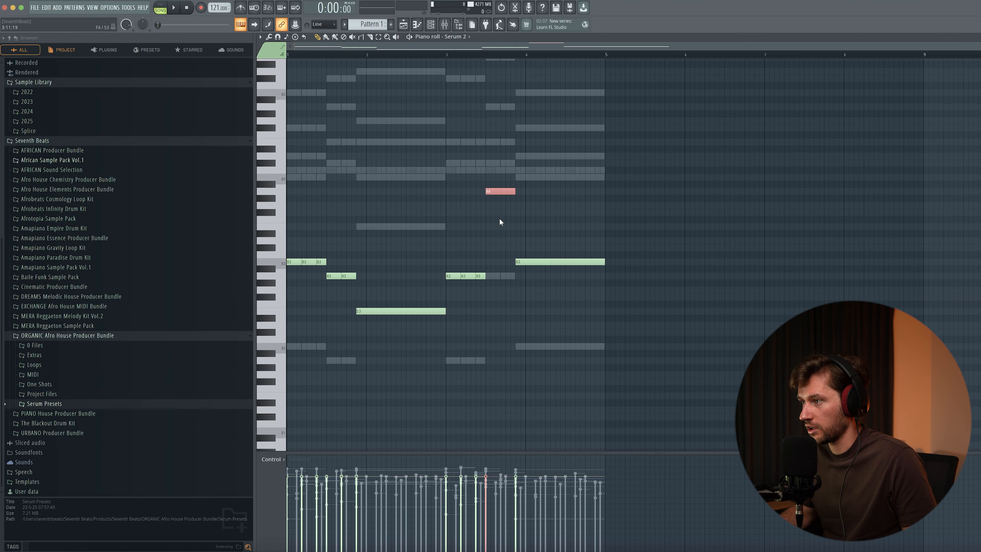
key(space)
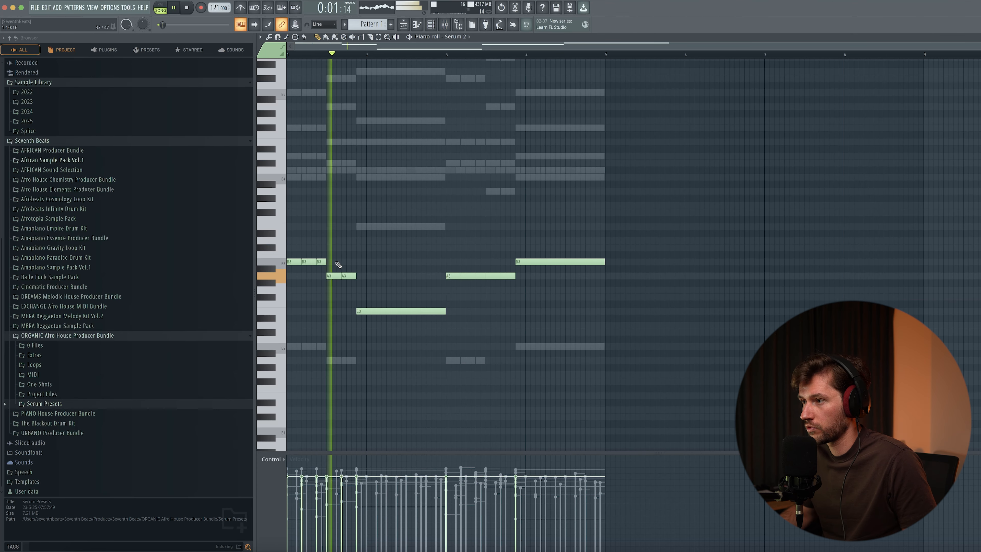
Merge the repeated opening B3 bass notes into one sustained note, do the same with the following A3 notes, and audition the line
right_click(321, 262)
right_click(308, 262)
drag(301, 263, 356, 278)
right_click(348, 276)
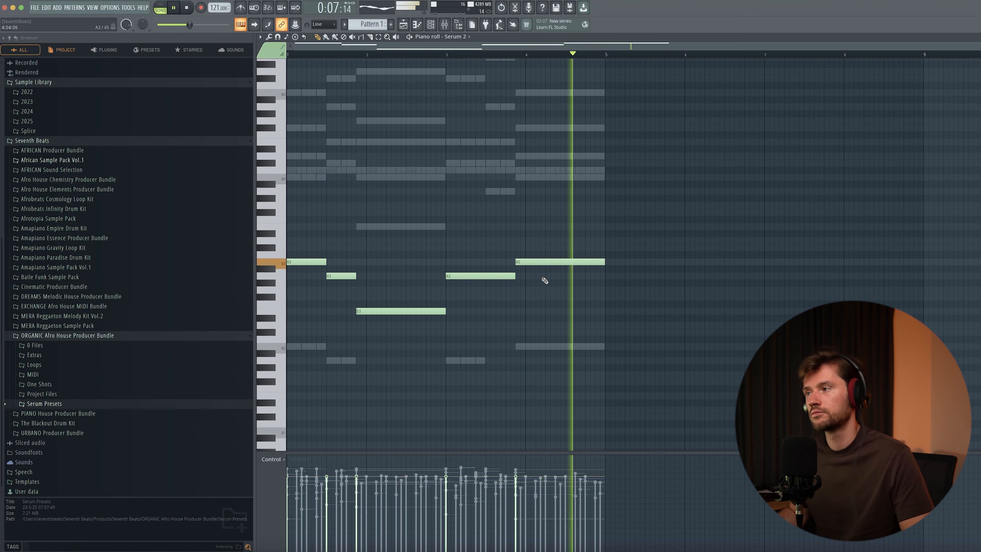
key(space)
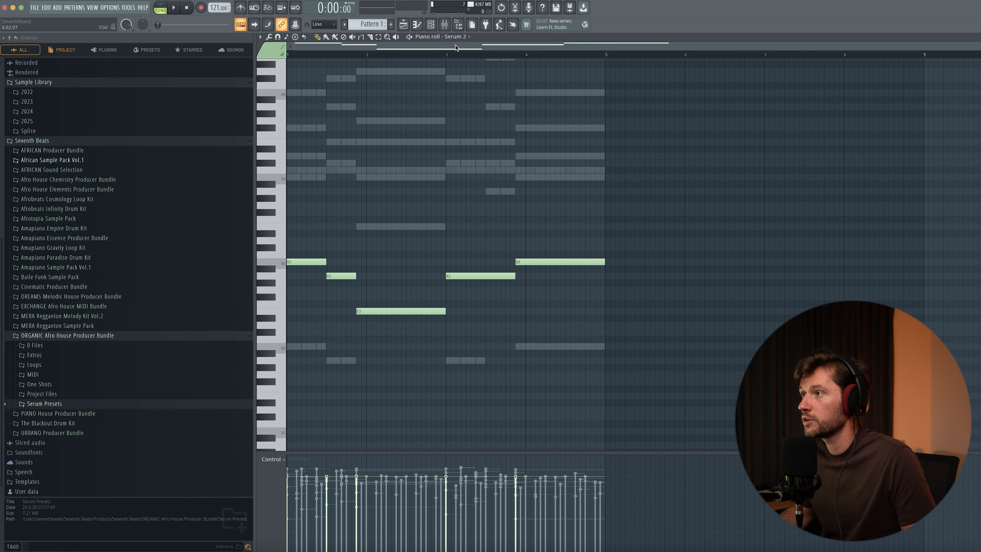
Rename the bass channel Reese and route it to mixer Insert 11, lowering that track's level against the beat
click(431, 25)
click(443, 25)
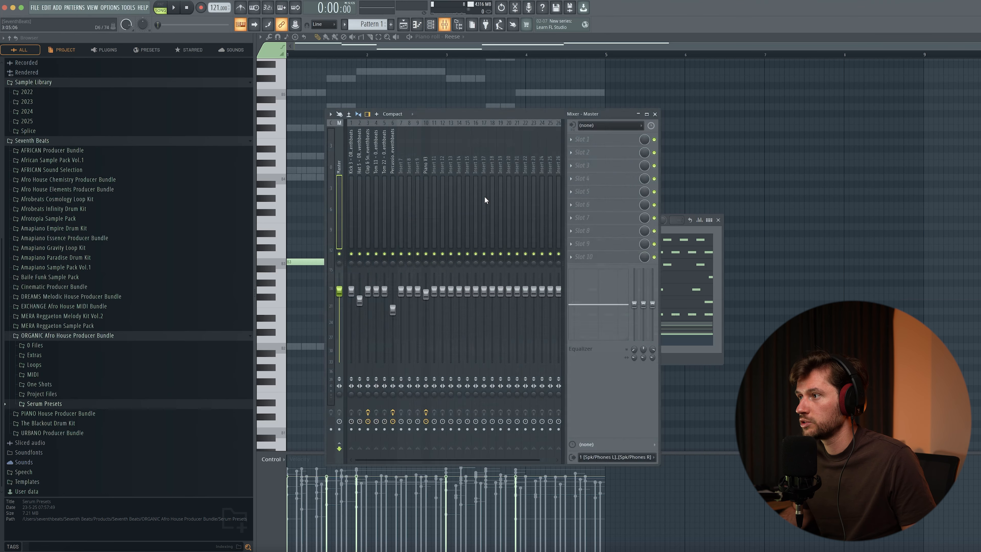
right_click(438, 172)
mouse_move(502, 229)
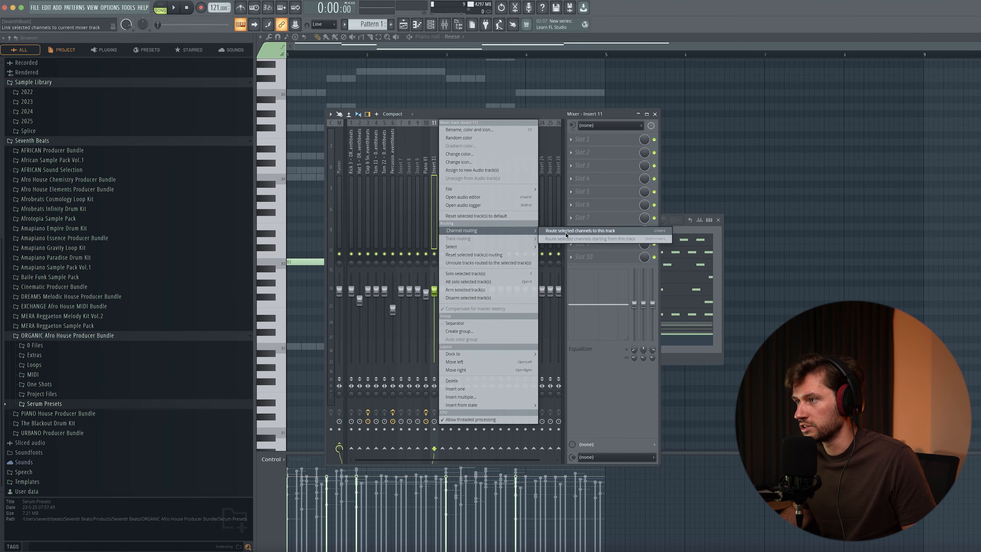
click(564, 231)
key(space)
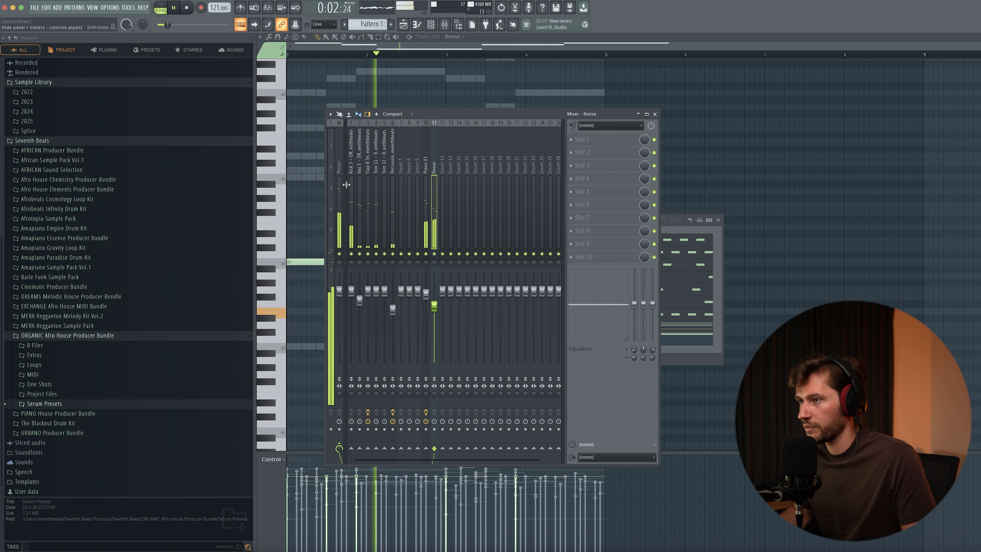
key(space)
Sidechain the Kick 3 mixer track to the Reese track
click(352, 165)
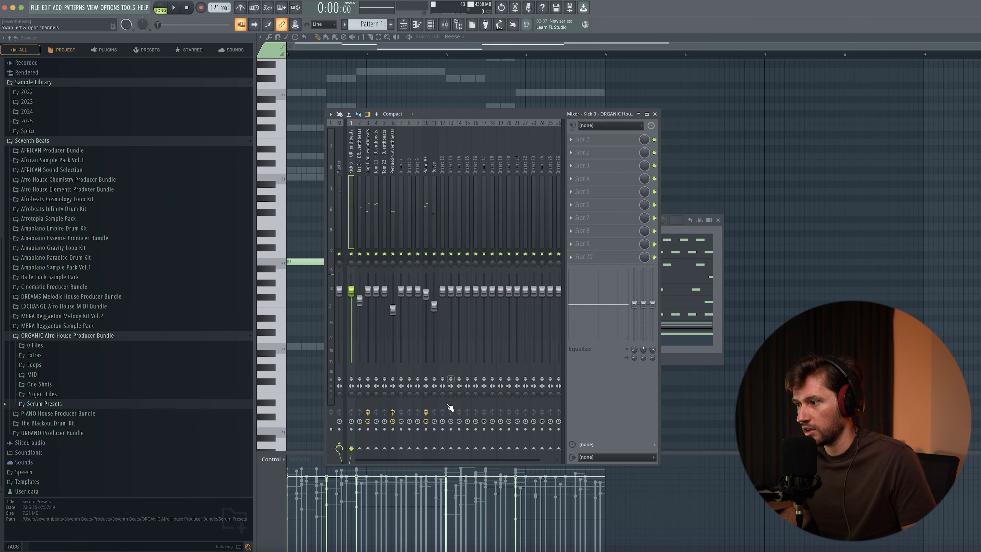
right_click(432, 446)
click(455, 473)
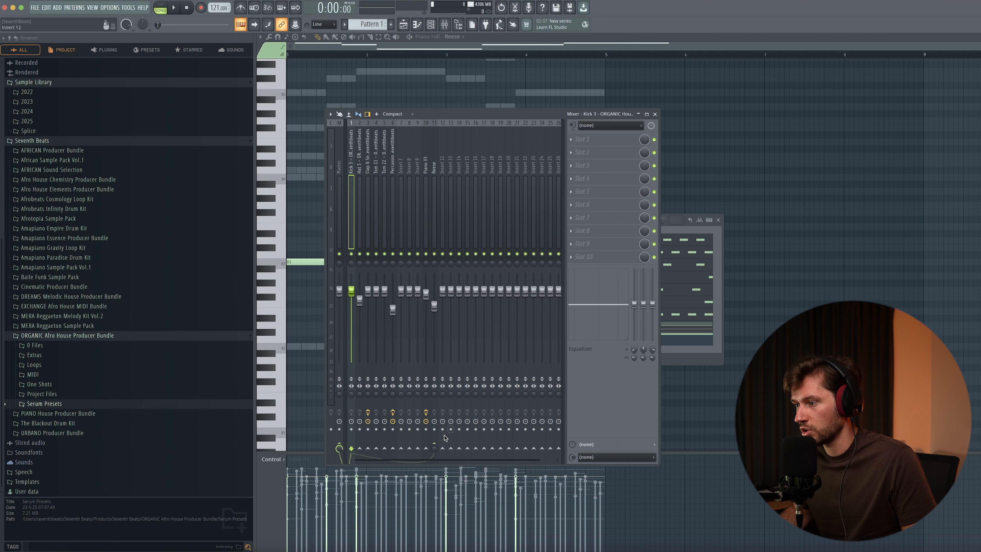
Load Kickstart 2 in the first effect slot of the Reese mixer track
click(433, 216)
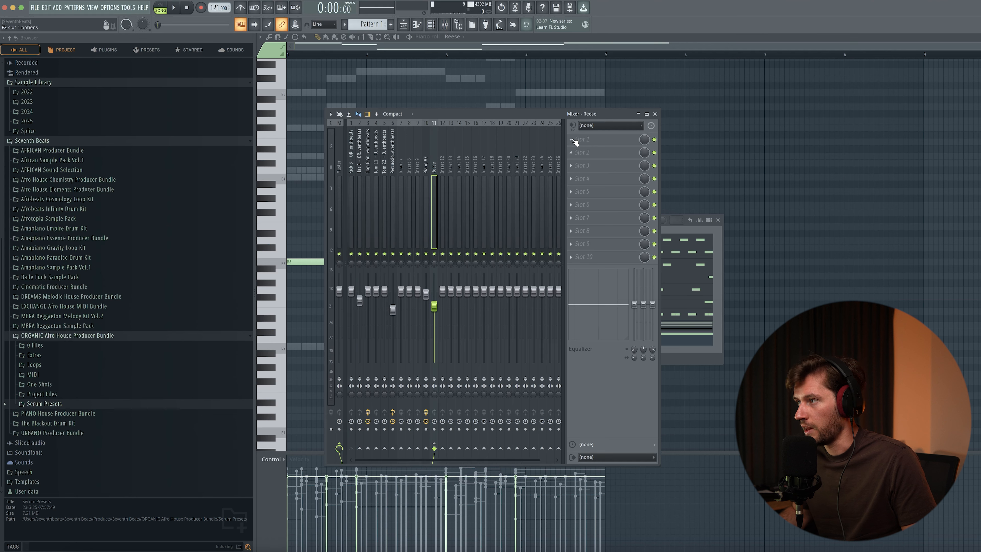
click(574, 140)
click(673, 349)
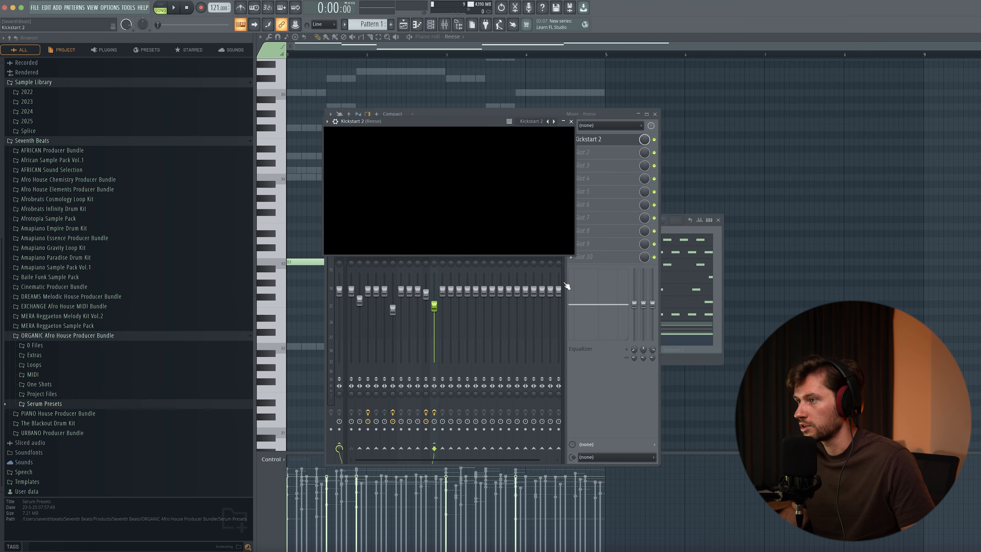
drag(401, 123, 417, 211)
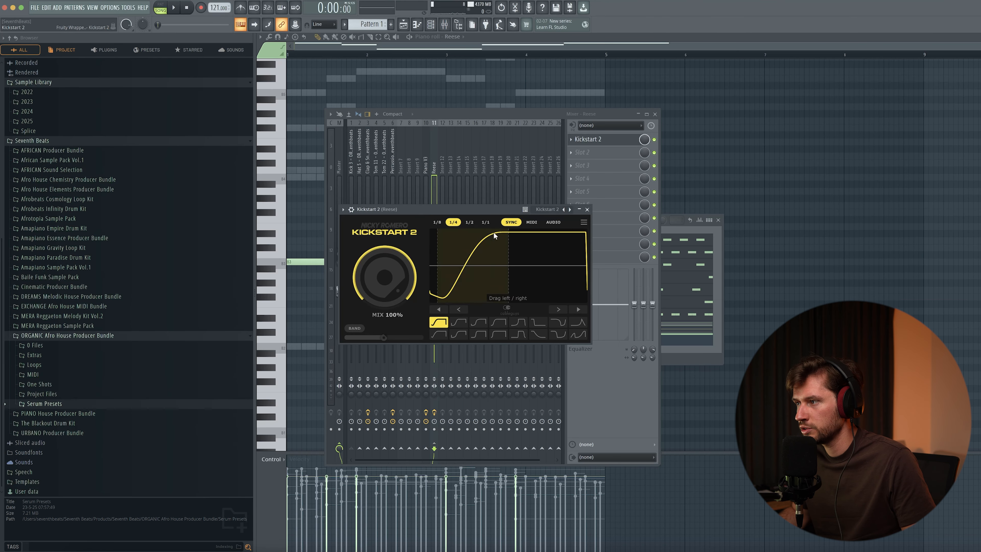
Set Kickstart 2 to audio triggering from the kick sidechain with the second curve, ducking only below 320 Hz, and audition it
click(352, 209)
click(366, 223)
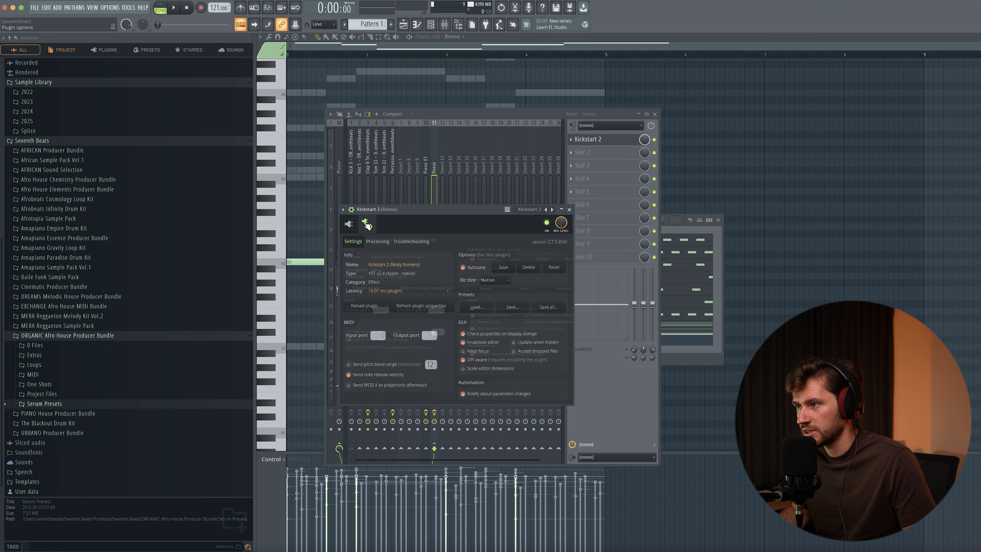
click(378, 242)
click(364, 342)
click(391, 353)
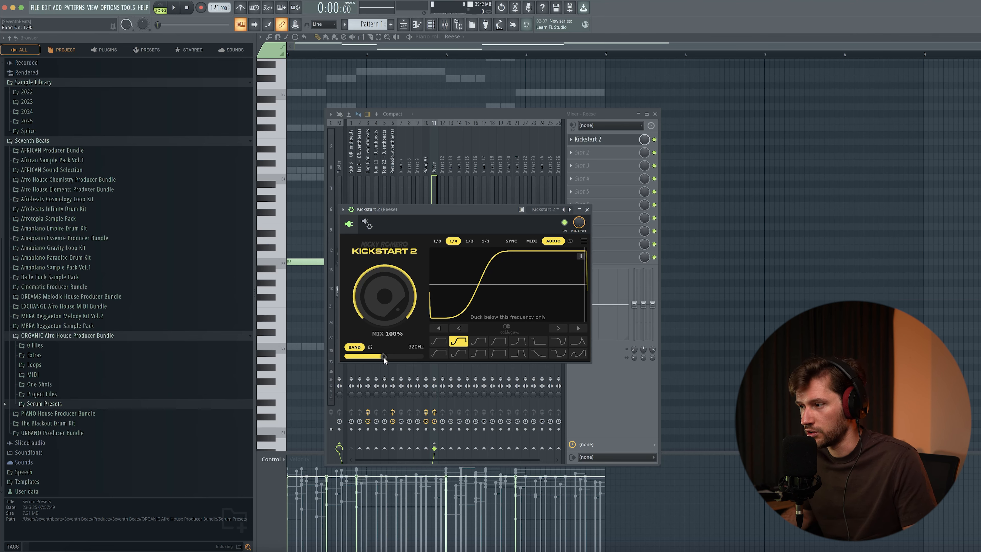
key(space)
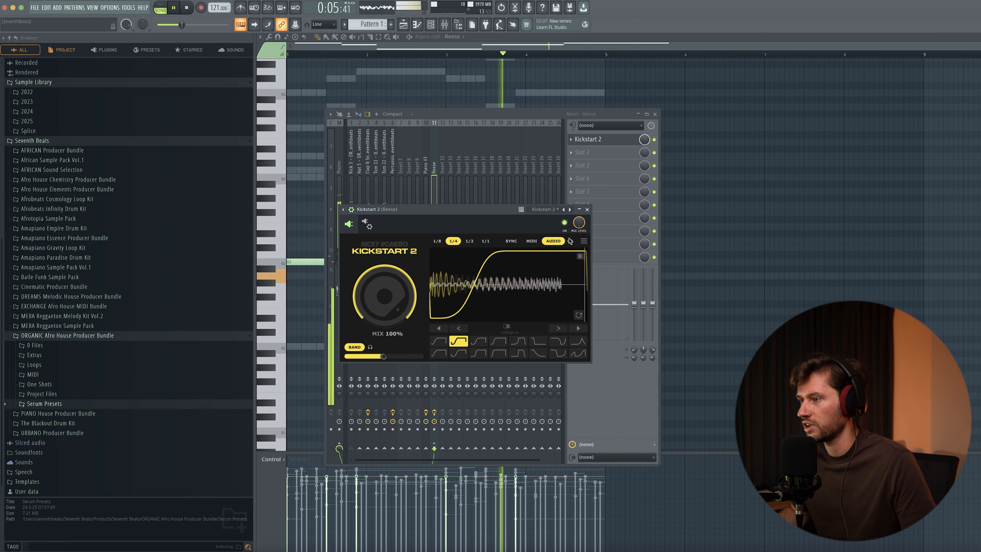
click(587, 209)
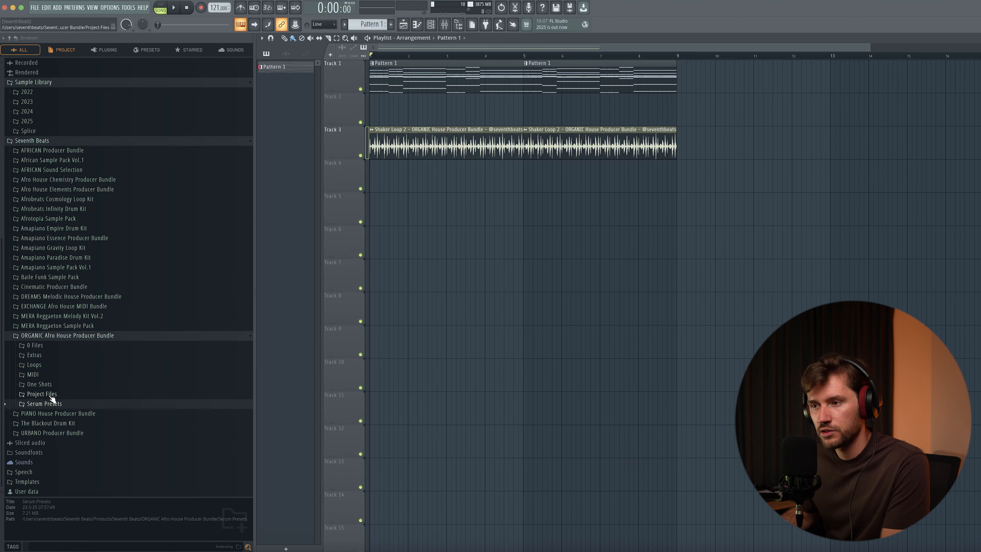
Add Percussion Loop 4 from the ORGANIC Afro House Producer Bundle to playlist Track 5, aligned to the start of bar 1
click(34, 364)
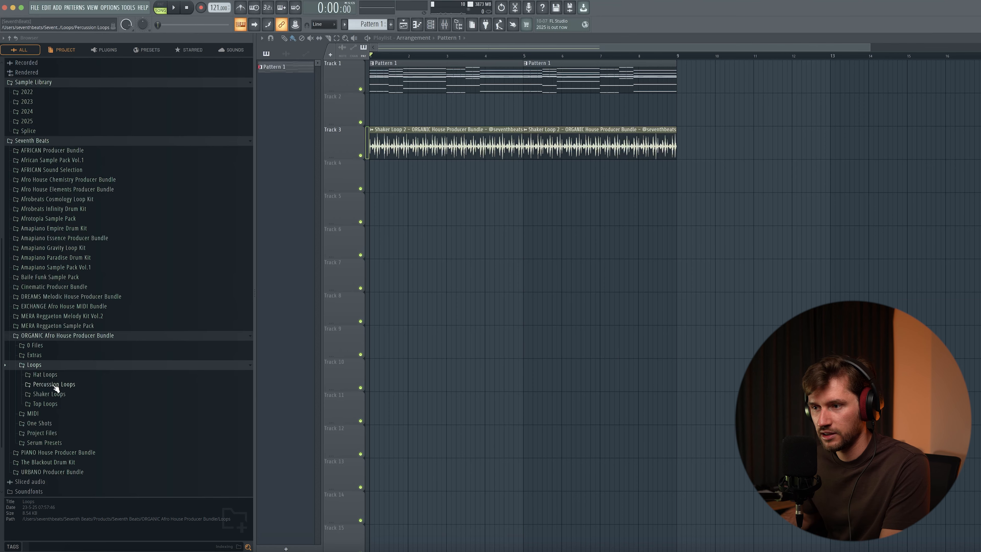
click(54, 384)
scroll(99, 374, down, 2)
click(98, 355)
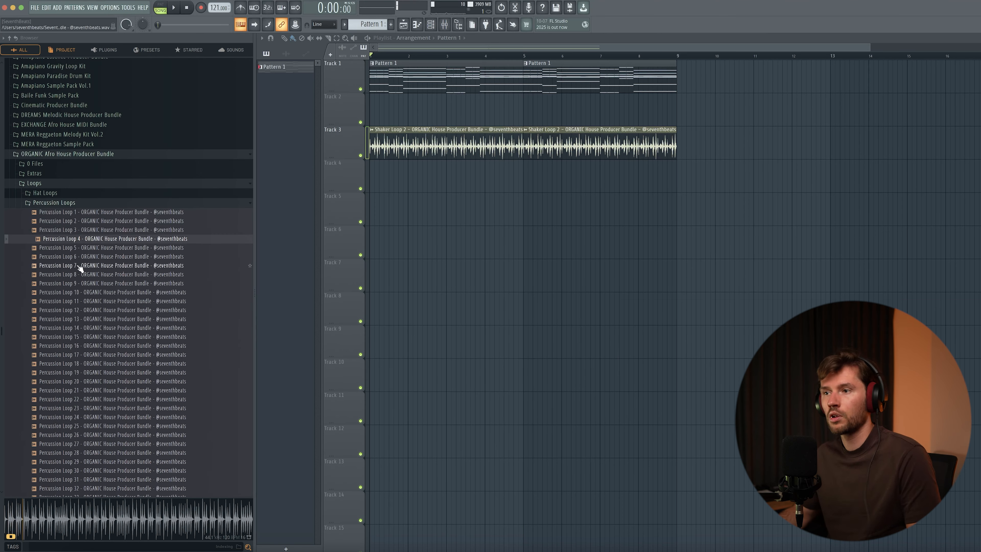
drag(87, 239, 384, 222)
drag(535, 220, 530, 221)
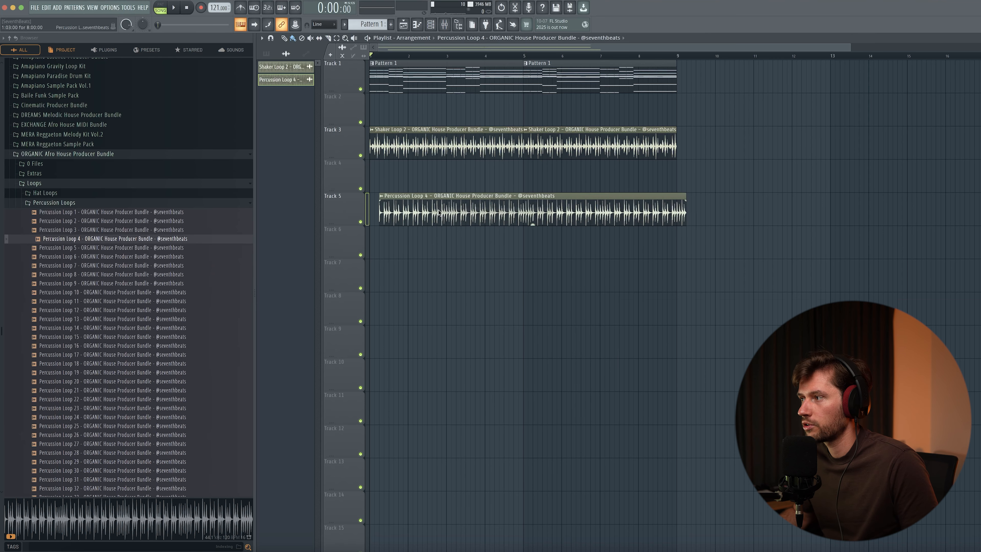
drag(530, 220, 520, 220)
Set the Percussion Loop 4 channel volume to about 46% while playing the arrangement
double_click(520, 216)
drag(439, 89, 508, 234)
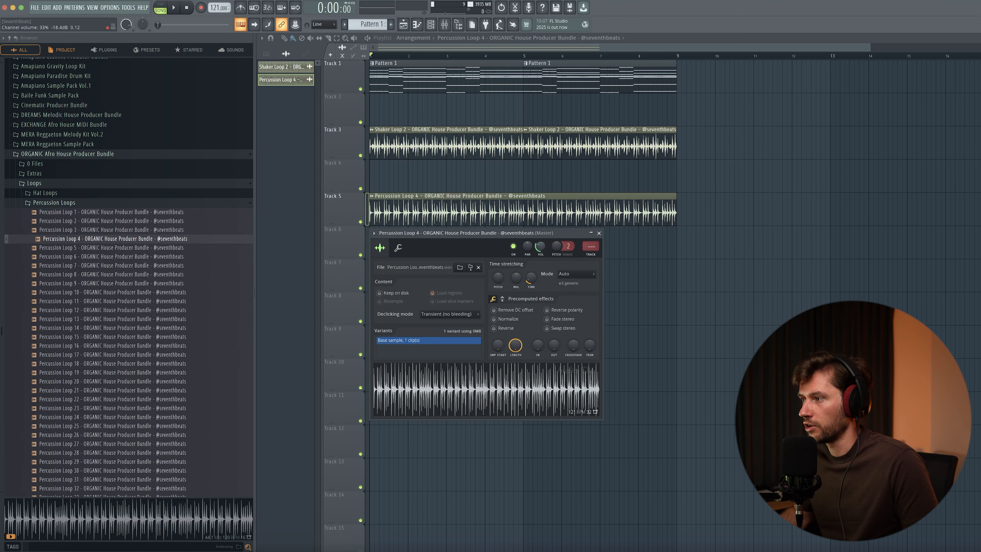
key(space)
drag(541, 246, 541, 233)
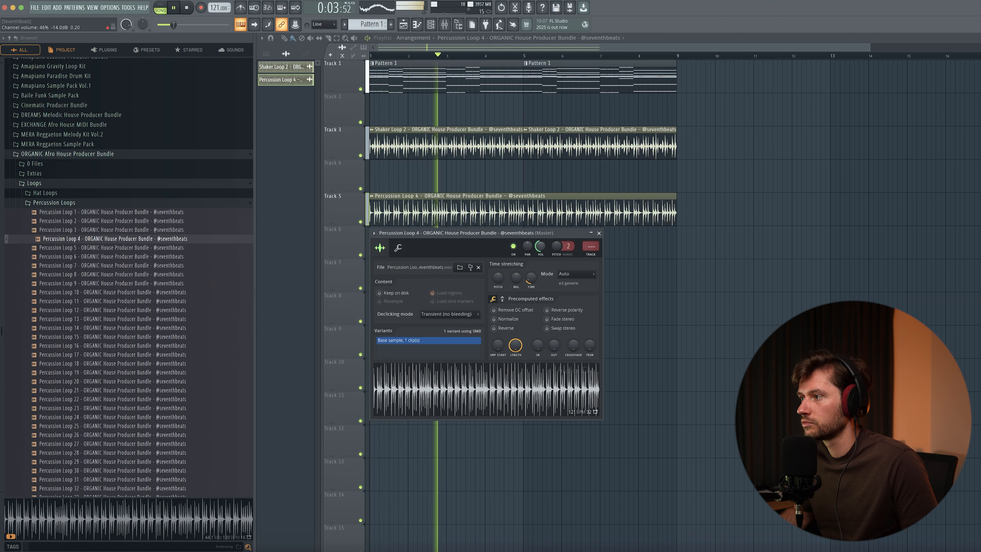
click(599, 234)
Add a new Serum 2 channel and load the Lead - Sky preset
key(F6)
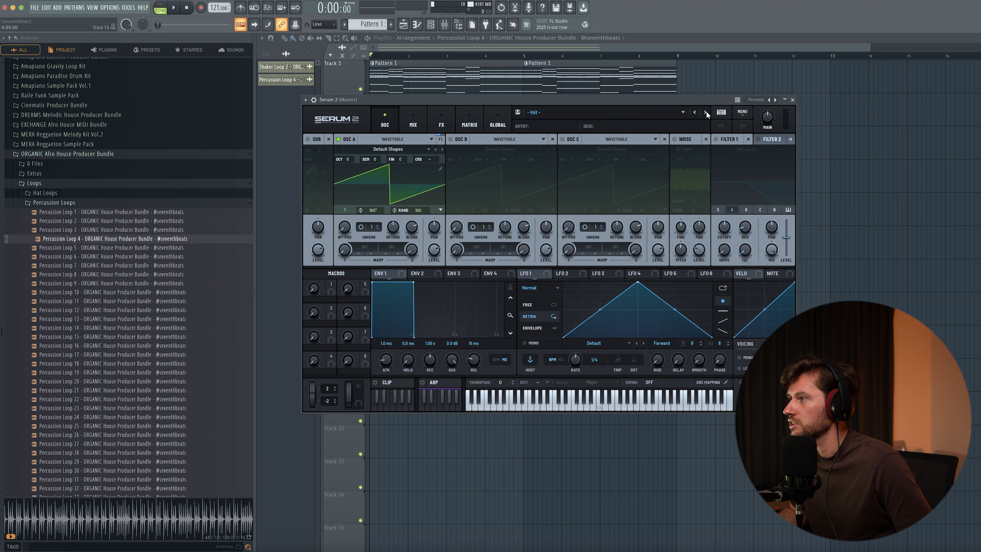
click(706, 112)
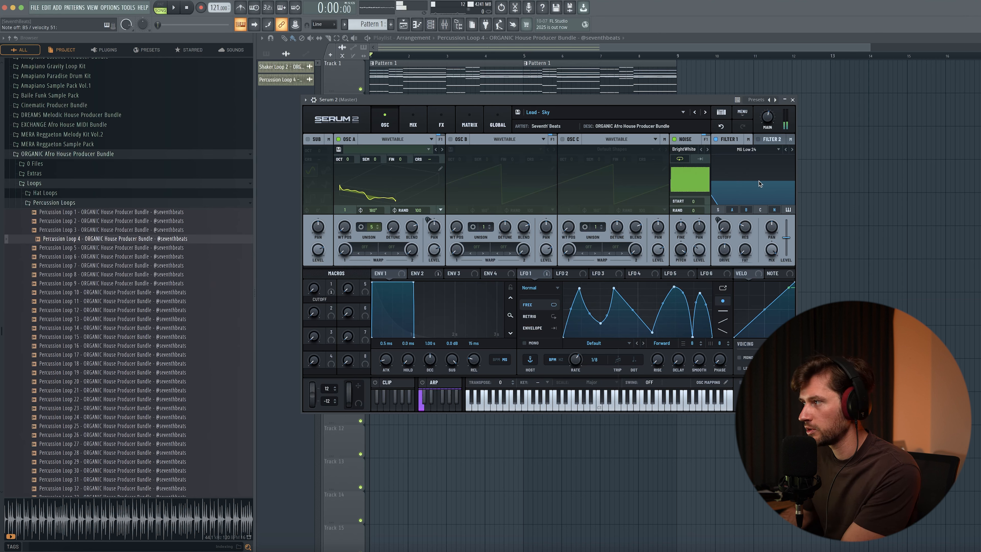
click(793, 100)
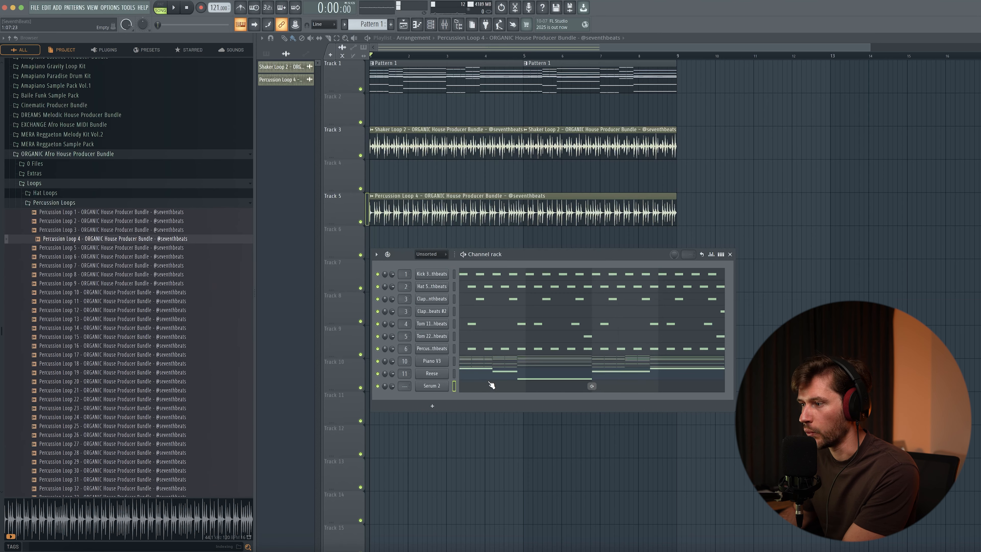
Write three short B5 notes and one D6 across bar 1 of the new Serum 2 channel, shifting the third B5 slightly earlier
click(464, 386)
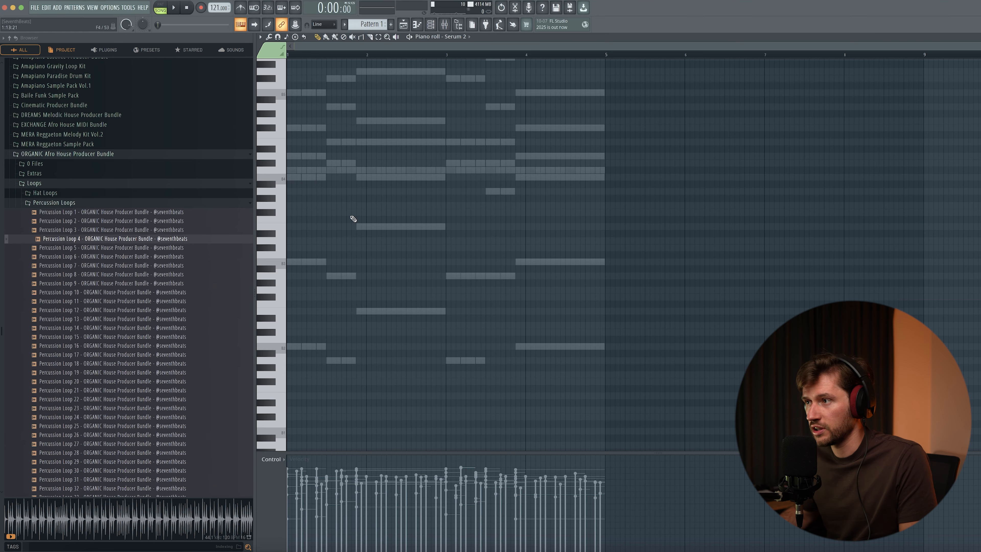
scroll(353, 218, up, 3)
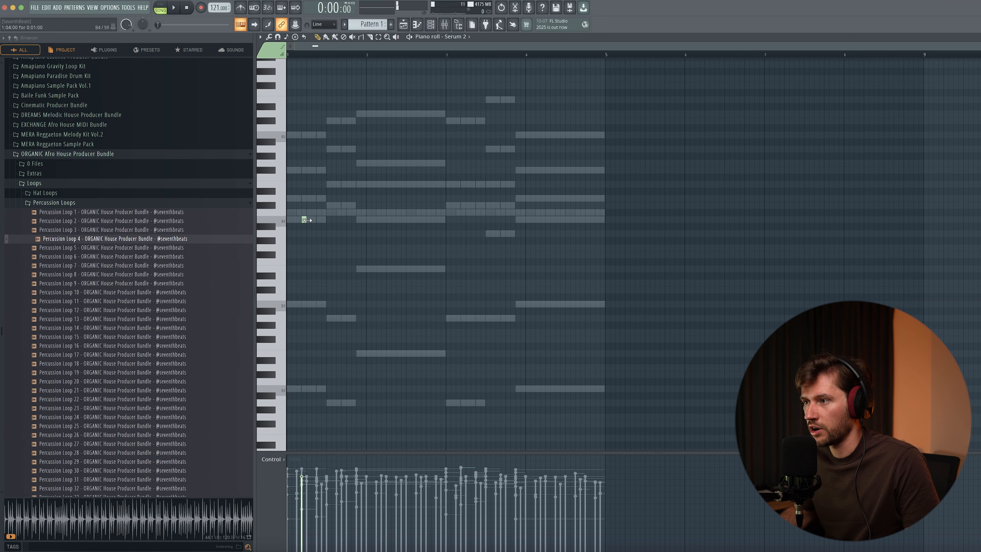
scroll(286, 240, up, 4)
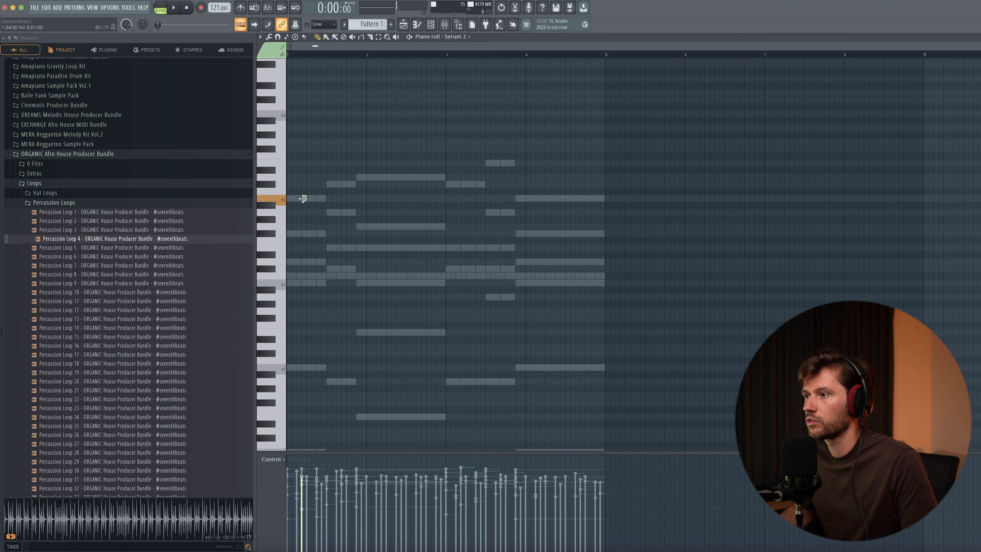
click(319, 198)
key(space)
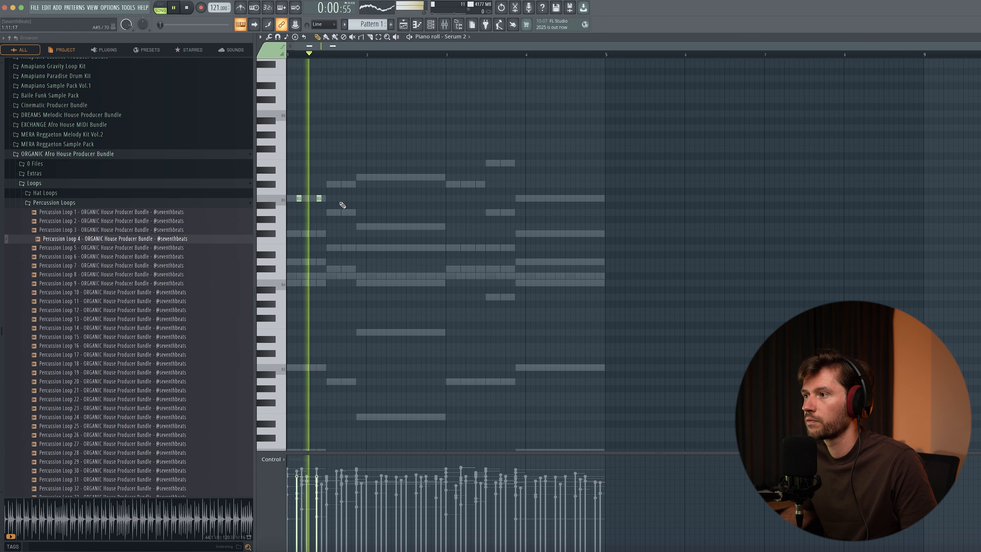
click(344, 198)
click(358, 177)
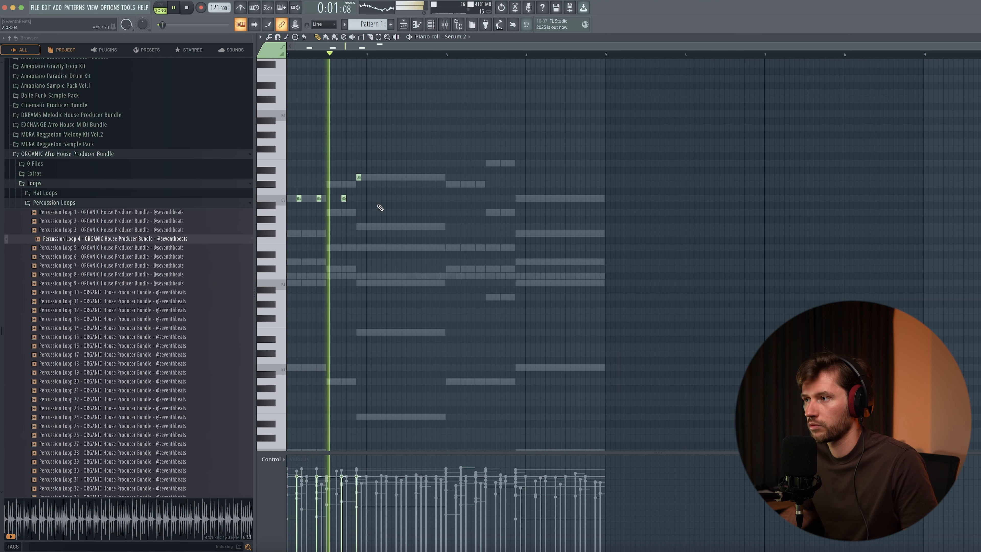
key(space)
drag(344, 198, 338, 199)
key(space)
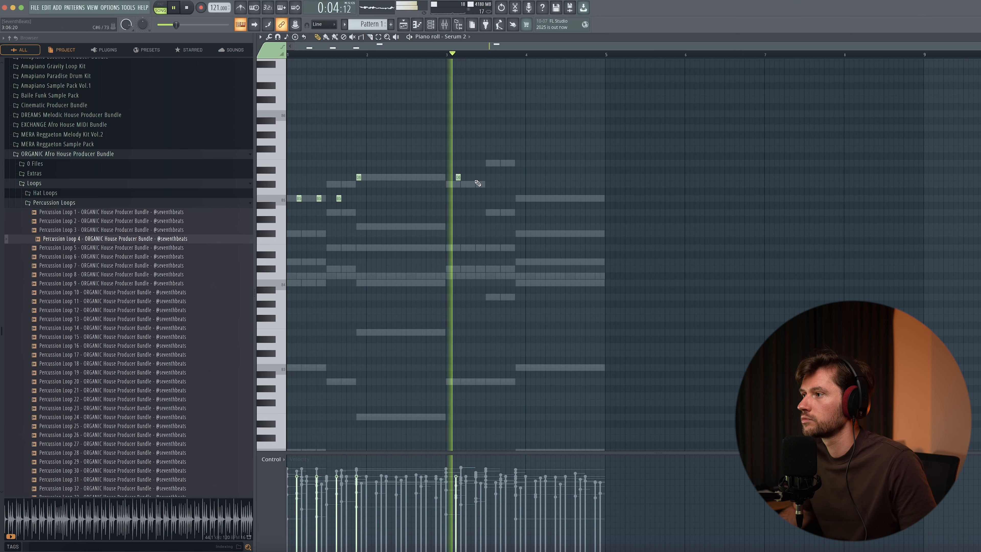
Complete the lead melody in bar 3 with three short C#6 notes and a closing B5, and audition it
key(space)
click(457, 177)
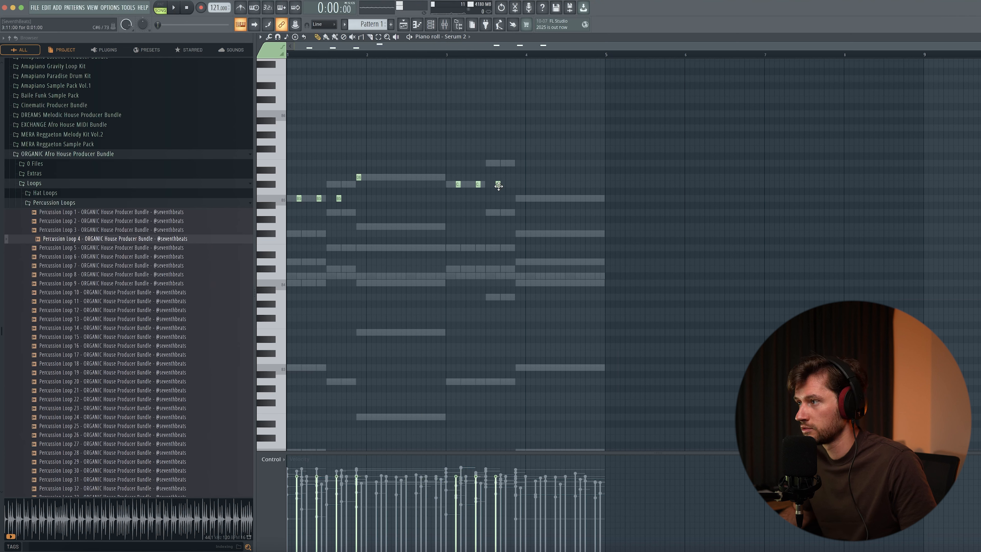
key(space)
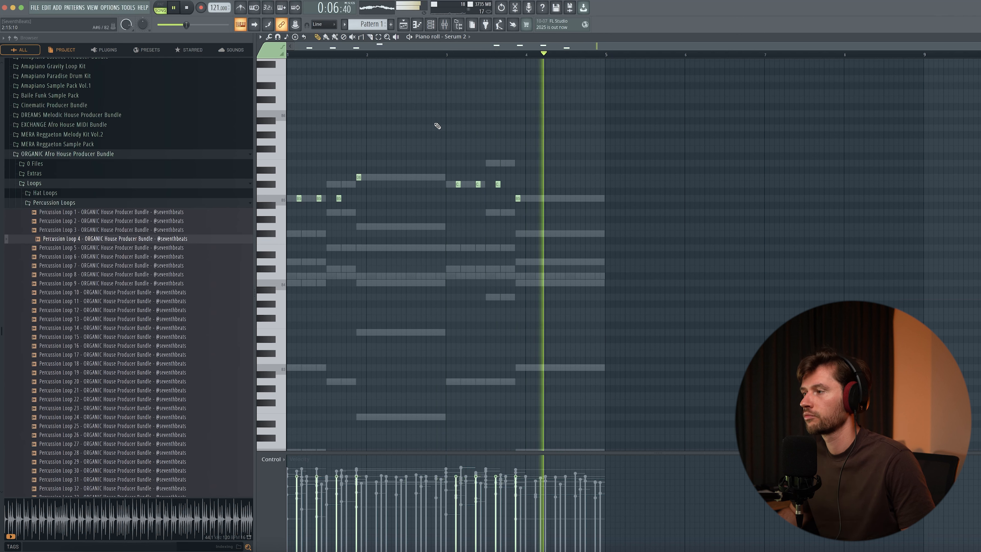
key(space)
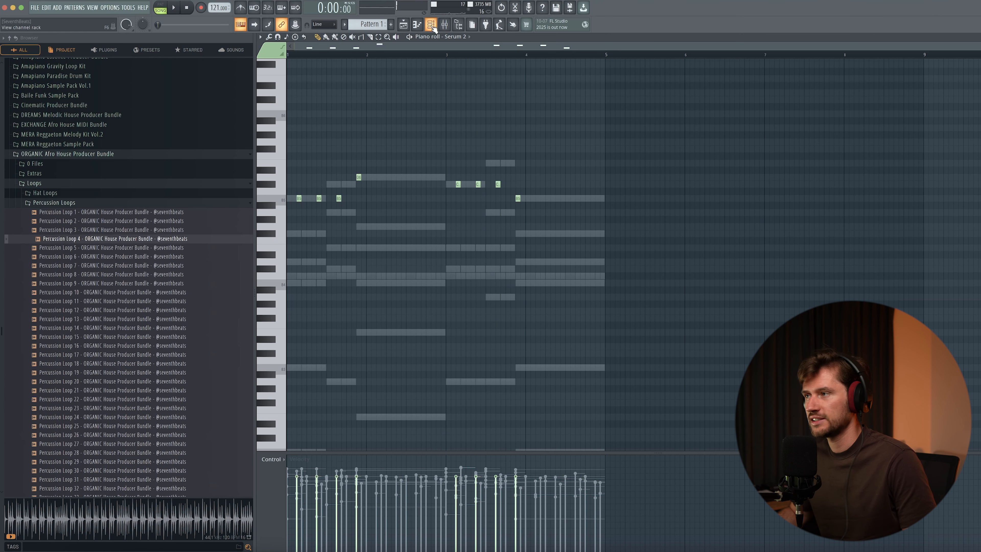
Rename the new Serum 2 channel Lead
click(431, 25)
right_click(439, 388)
click(465, 403)
text(Lead)
key(Return)
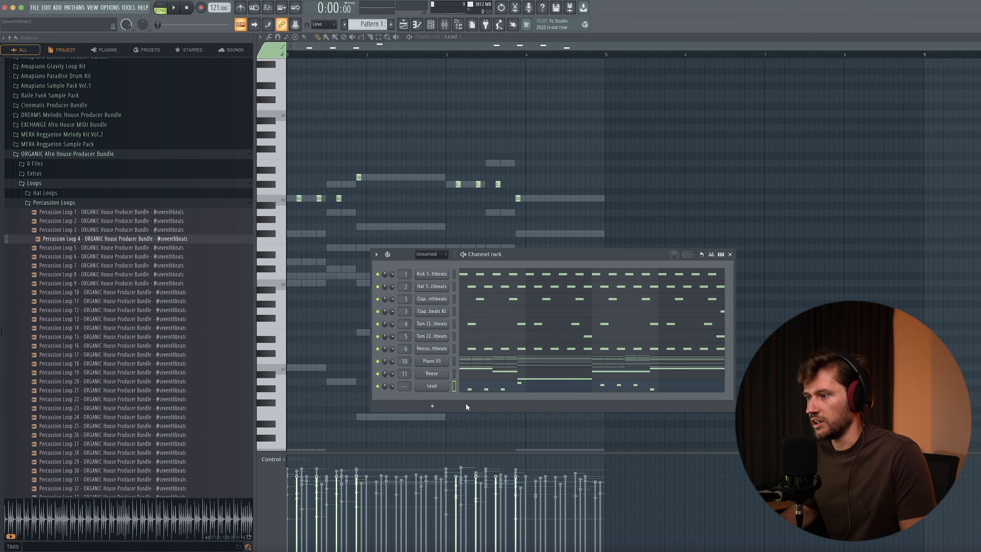
Route the Lead channel to mixer Insert 12 and lower its level slightly during playback
click(444, 25)
click(443, 178)
right_click(442, 178)
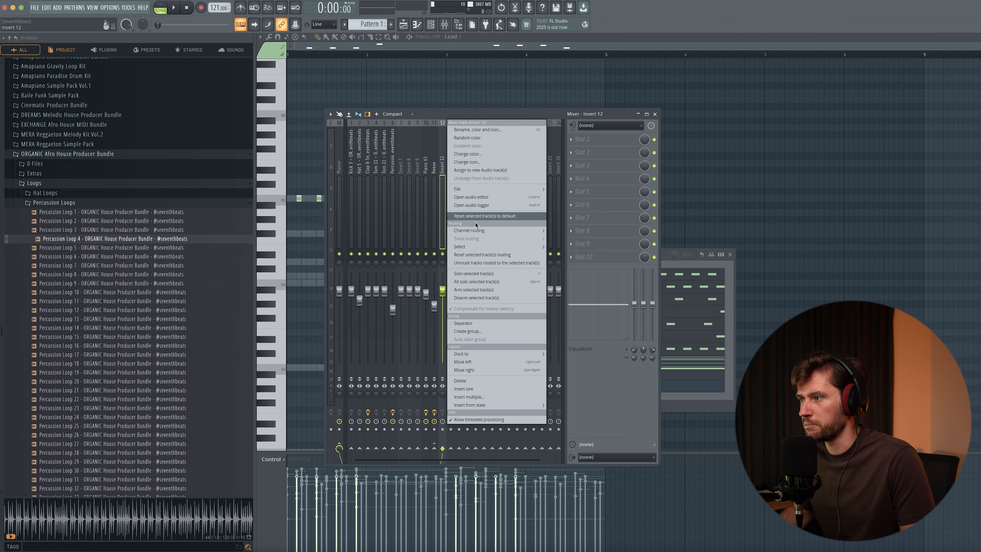
mouse_move(502, 231)
click(570, 231)
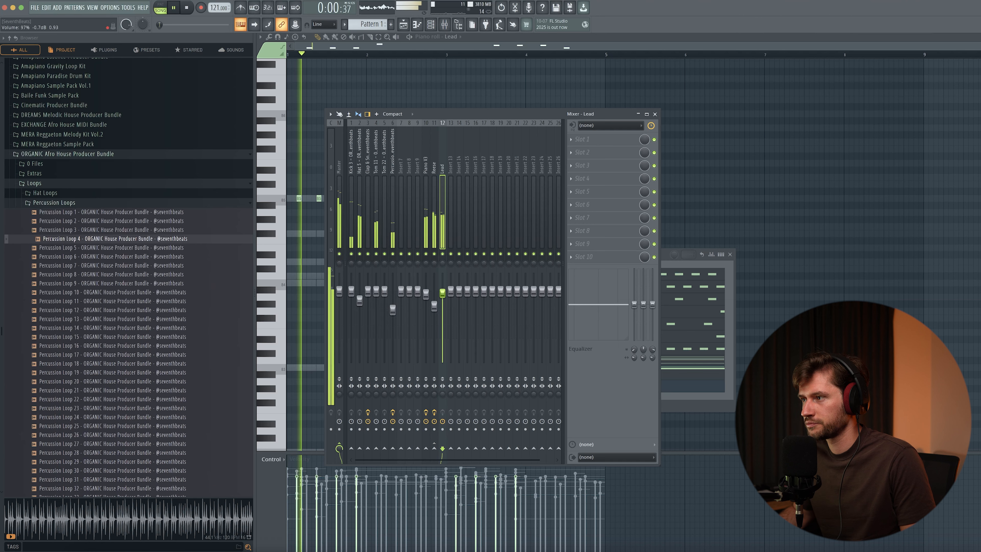
Add Kickstart 2 to the Lead mixer track, choose its second ducking curve and shift the curve slightly later
click(576, 139)
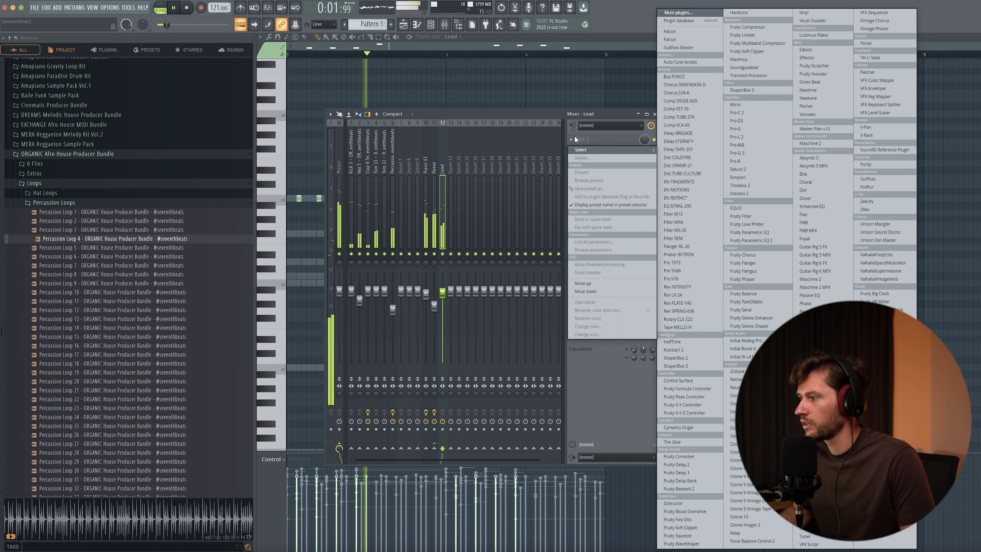
click(672, 350)
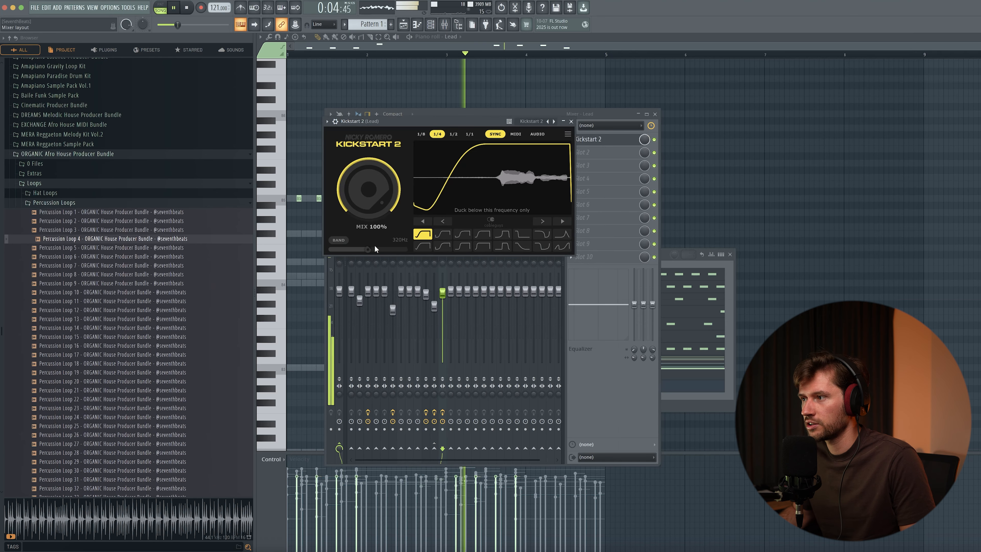
click(441, 235)
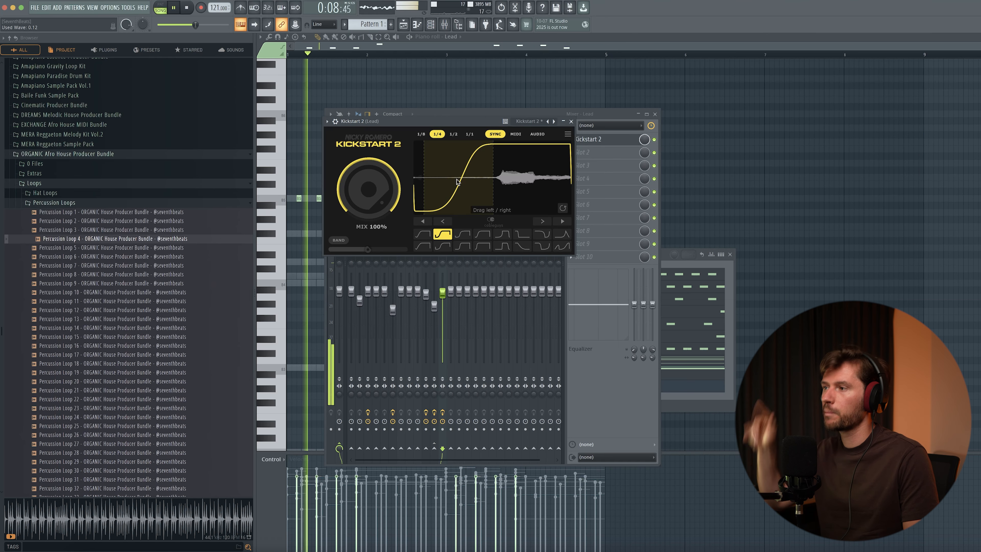
drag(457, 182, 466, 181)
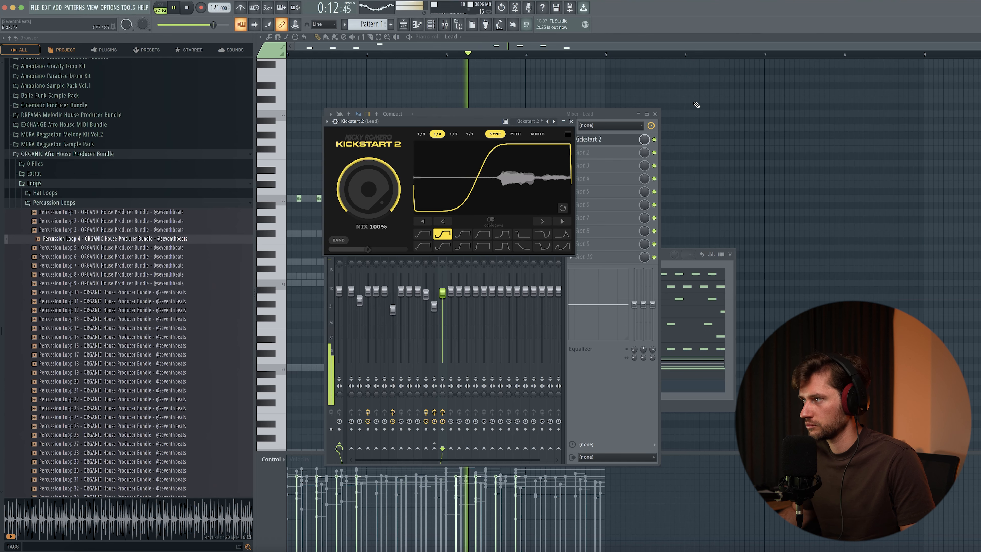
click(655, 114)
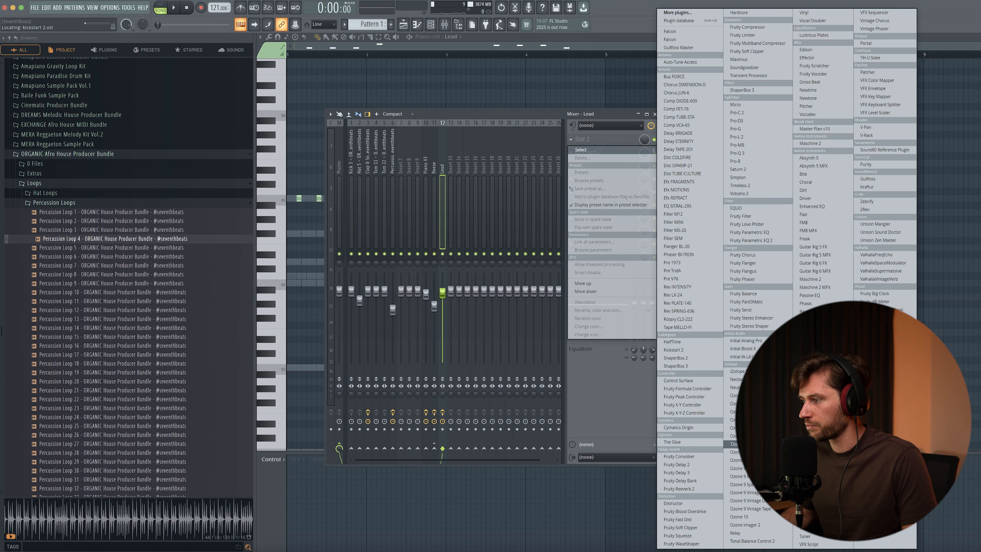
Insert Ozone 9 Imager ahead of Kickstart 2 on the Lead track, load the Enhanced Space preset and audition it
click(732, 443)
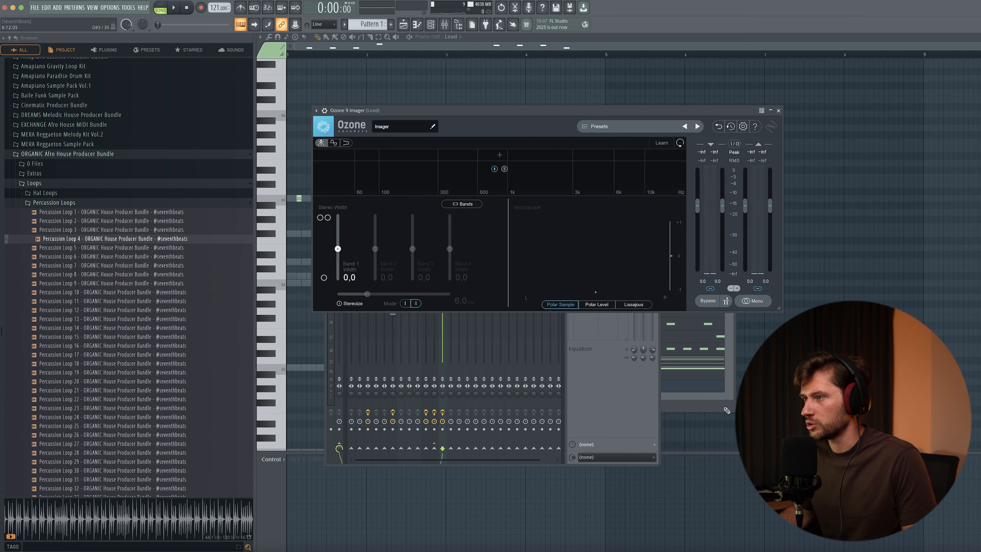
drag(537, 113, 529, 142)
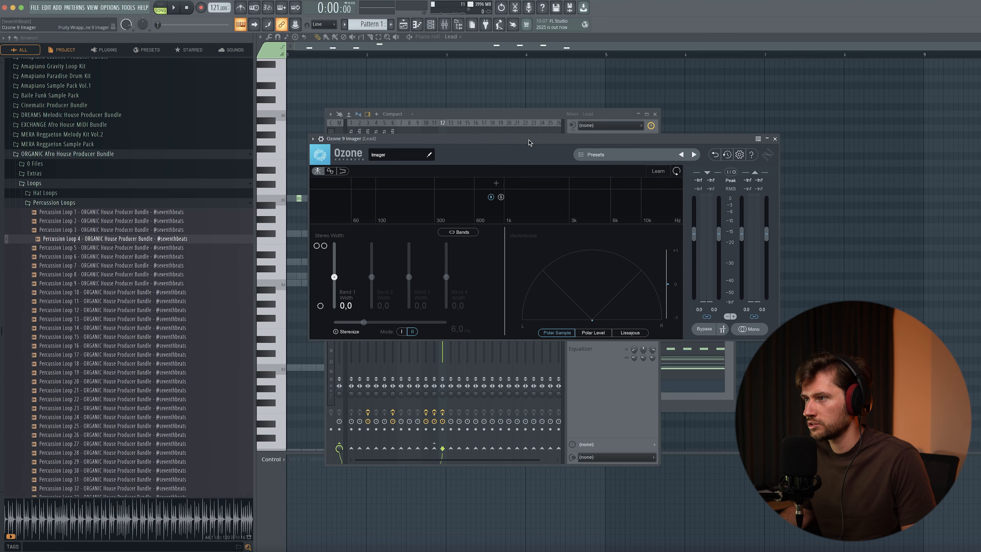
click(632, 155)
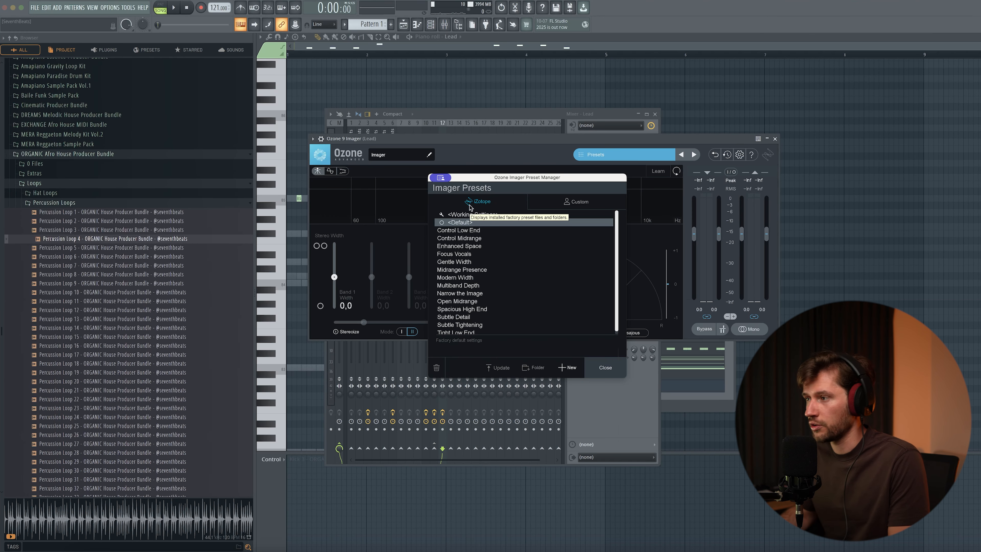
click(454, 316)
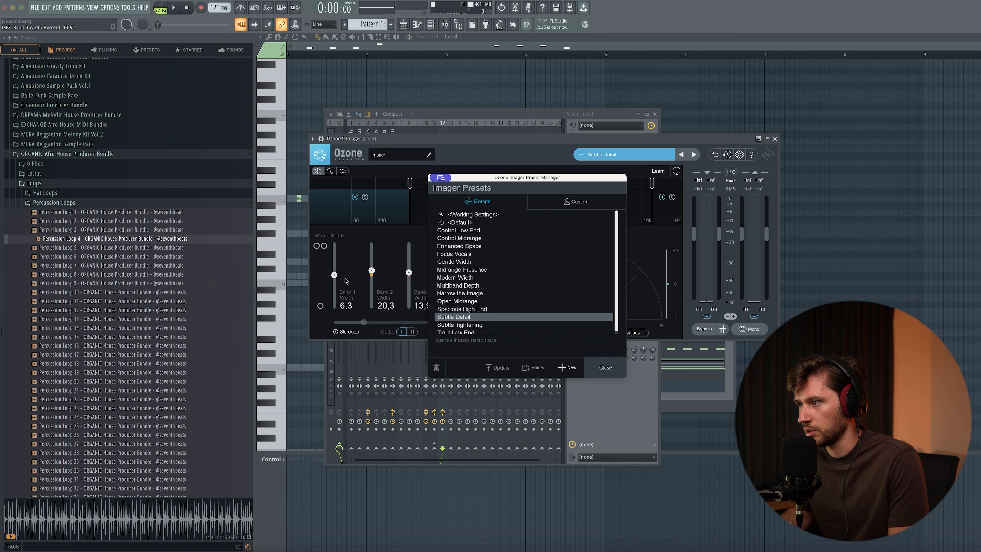
click(518, 248)
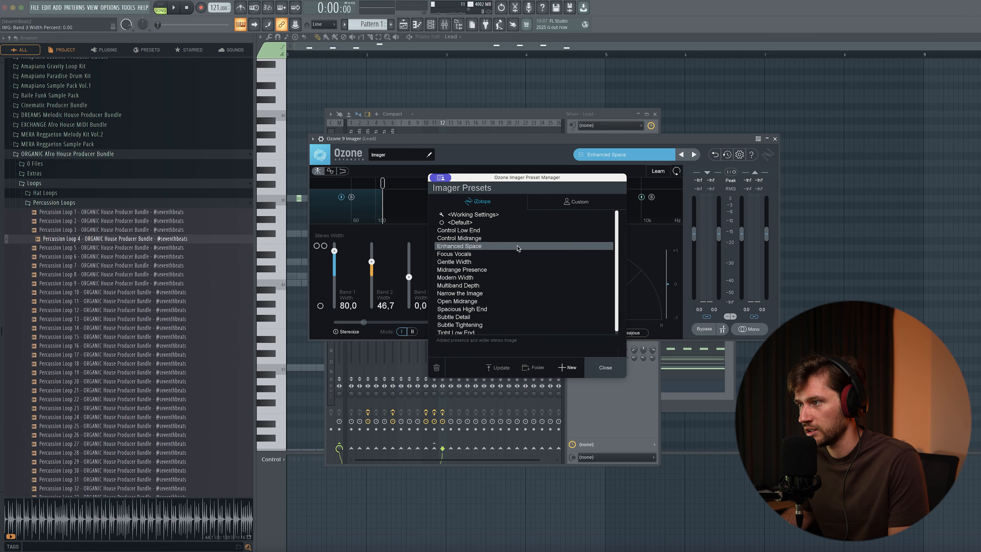
click(605, 368)
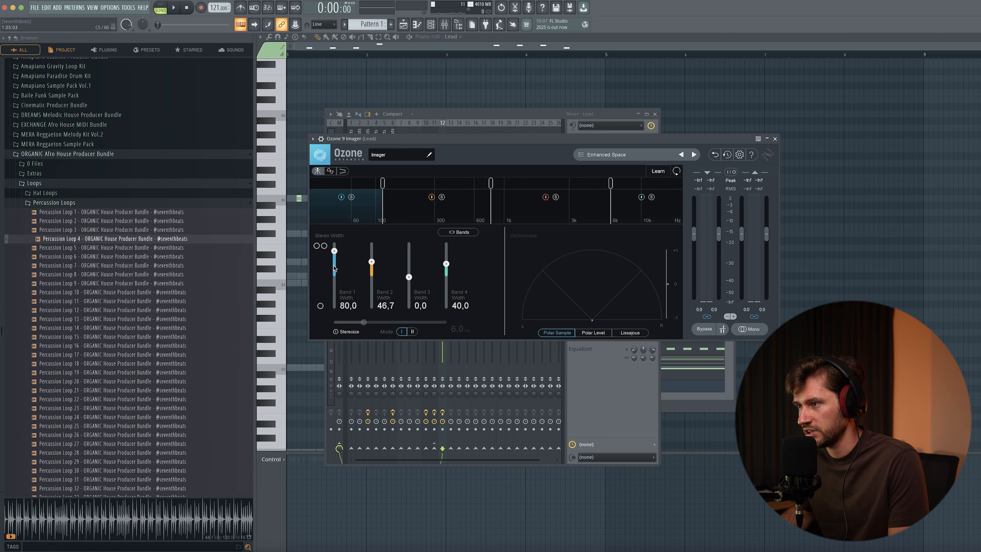
key(space)
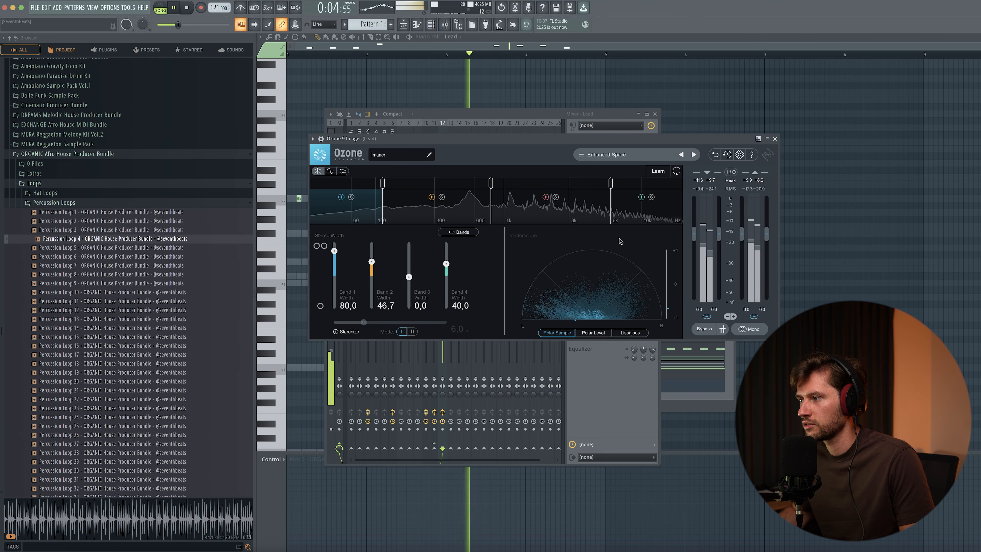
click(774, 138)
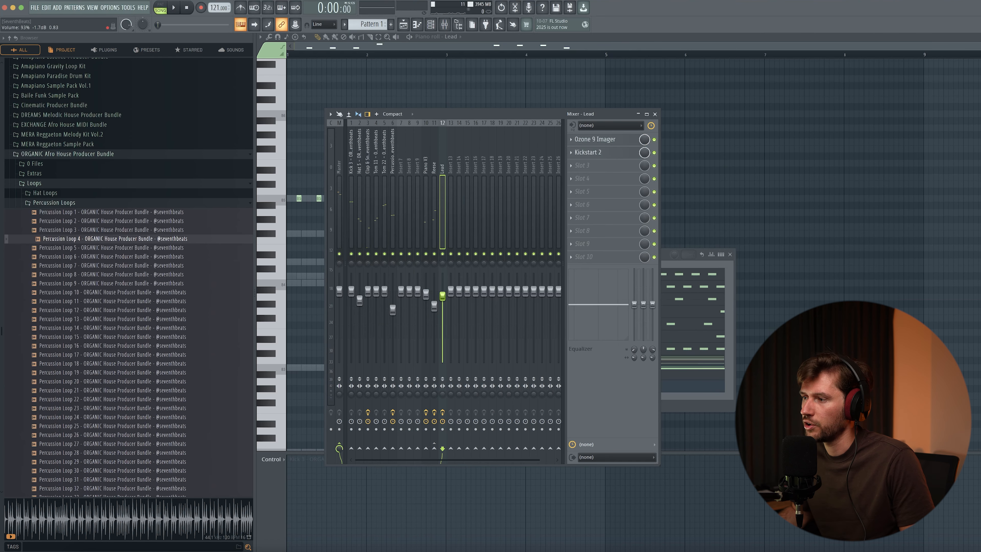
key(space)
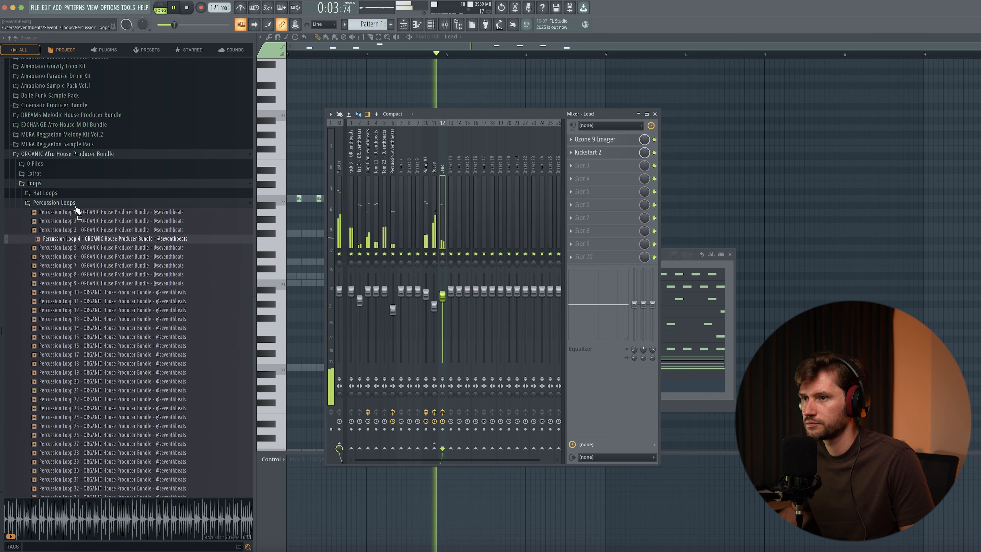
Collapse the Percussion Loops folder and split Pattern 1 by channel in the Playlist
click(55, 203)
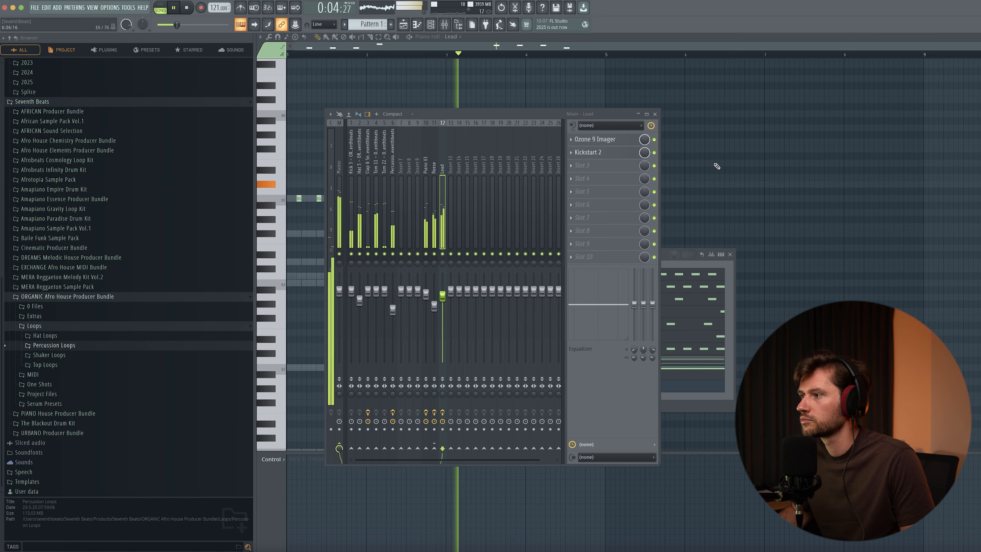
click(655, 114)
key(space)
click(403, 24)
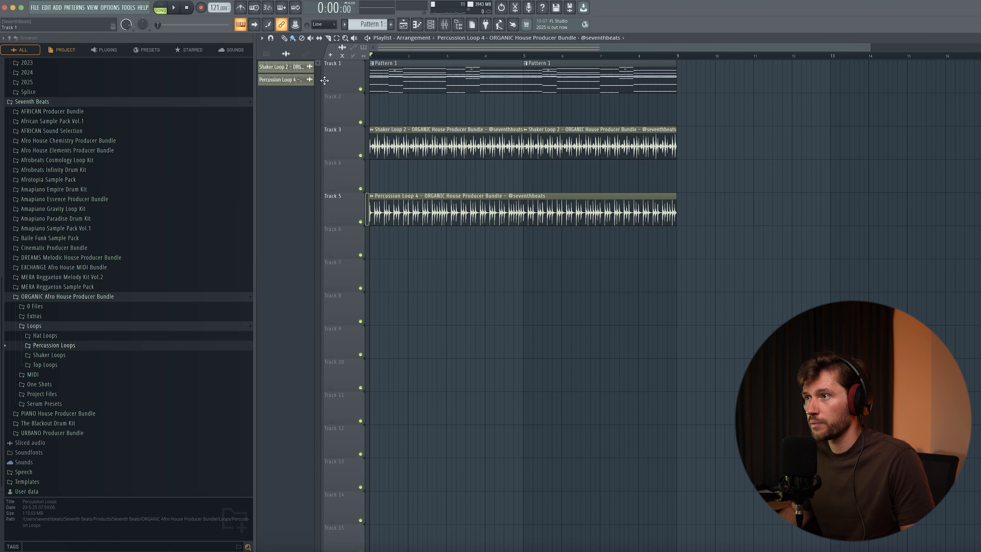
right_click(281, 68)
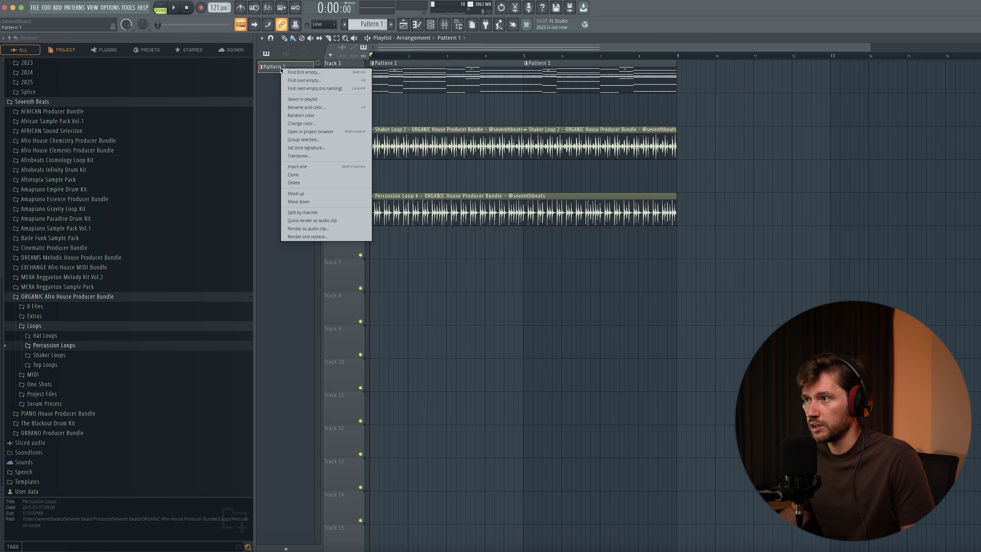
click(310, 212)
Move the Percussion Loop 4 clip to track 9 and the Shaker Loop 2 clips to track 10
drag(741, 109, 372, 237)
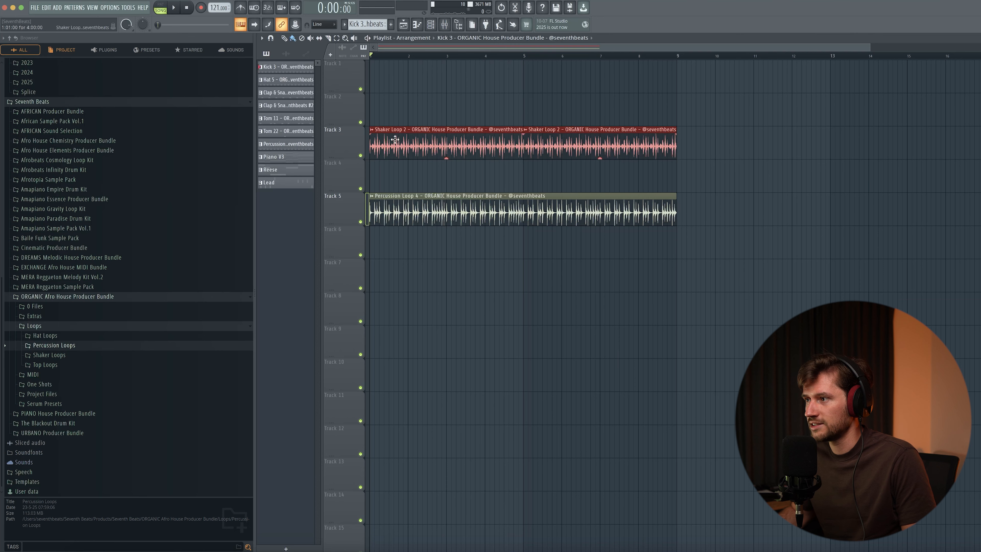
drag(732, 159, 368, 293)
drag(368, 245, 368, 378)
Place the ten split patterns, Kick 3 to Lead, on tracks 1 to 10 from bar 1, with the audio loops on tracks 11 and 12
click(267, 54)
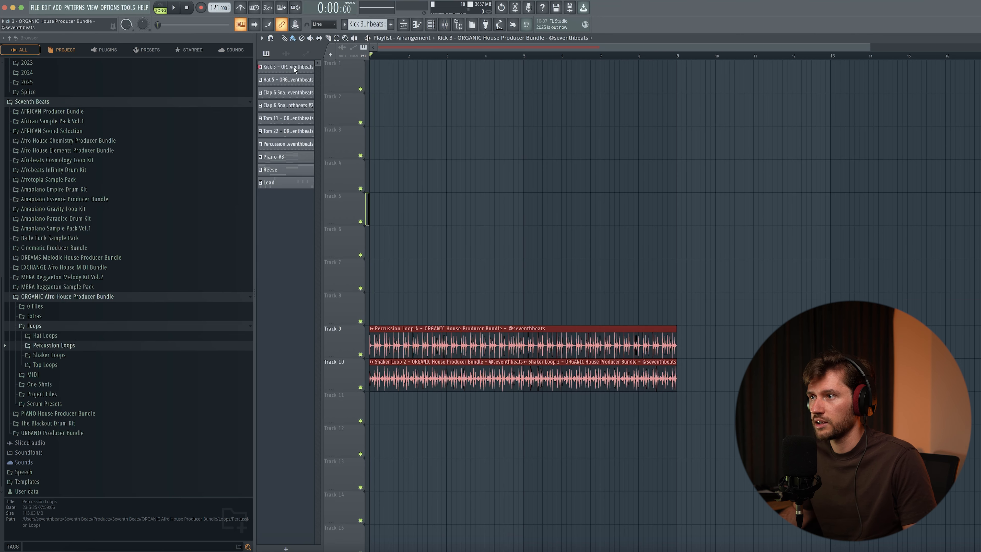
shift+click(286, 188)
drag(289, 68, 680, 81)
drag(395, 370, 395, 437)
click(286, 54)
drag(875, 377, 197, 49)
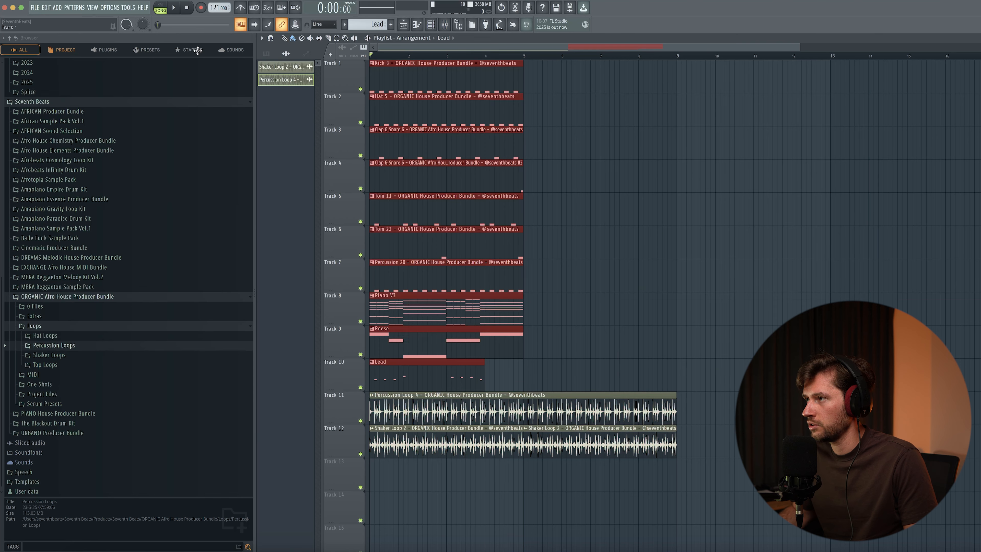
Extend the arrangement to 16 bars so the Lead and Percussion Loop 4 enter only at bar 9, and play it
click(267, 54)
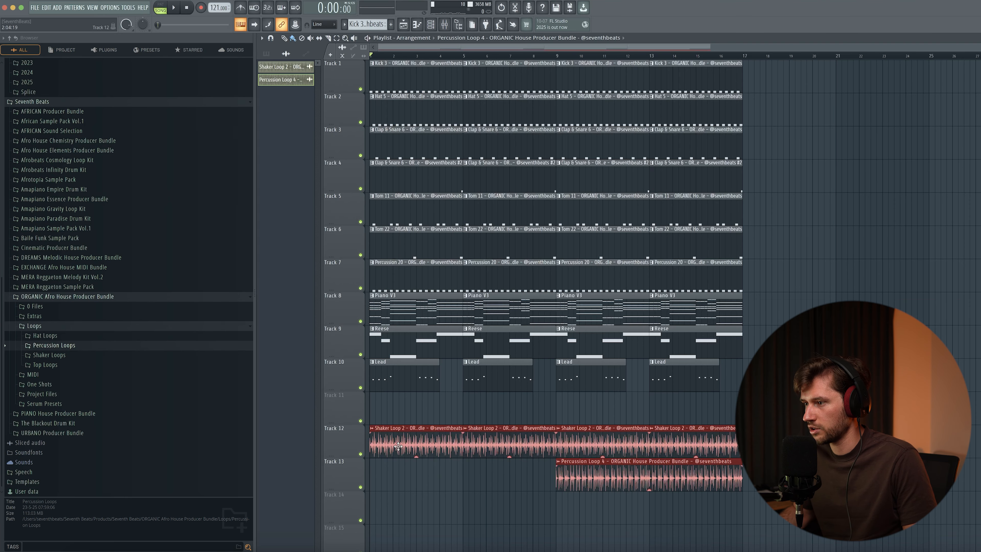
drag(398, 447, 397, 412)
right_click(405, 371)
right_click(484, 370)
key(space)
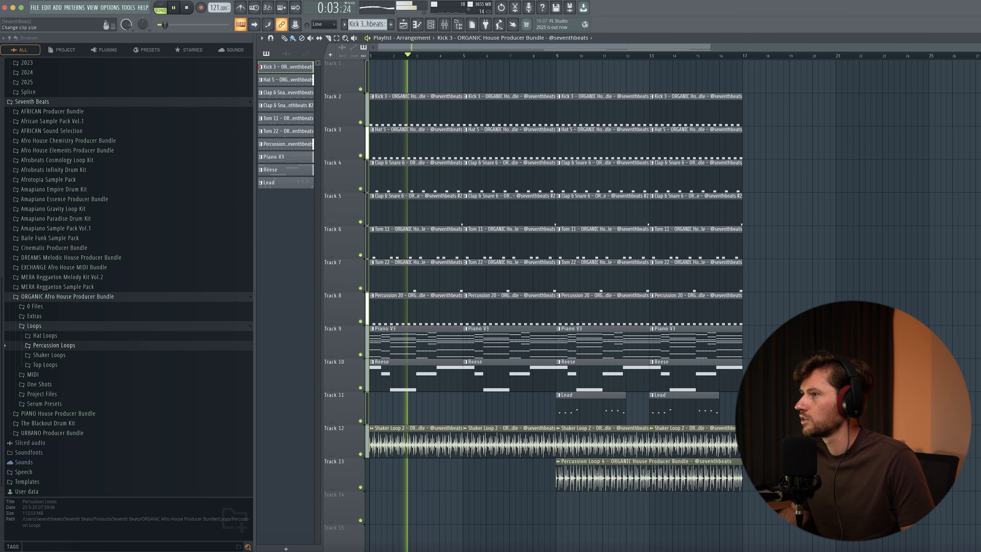
Audition the ORGANIC bundle's FX samples and place FX 8 on track 15 at bars 1 and 9 with its channel volume lowered
scroll(811, 123, down, 2)
drag(979, 54, 979, 56)
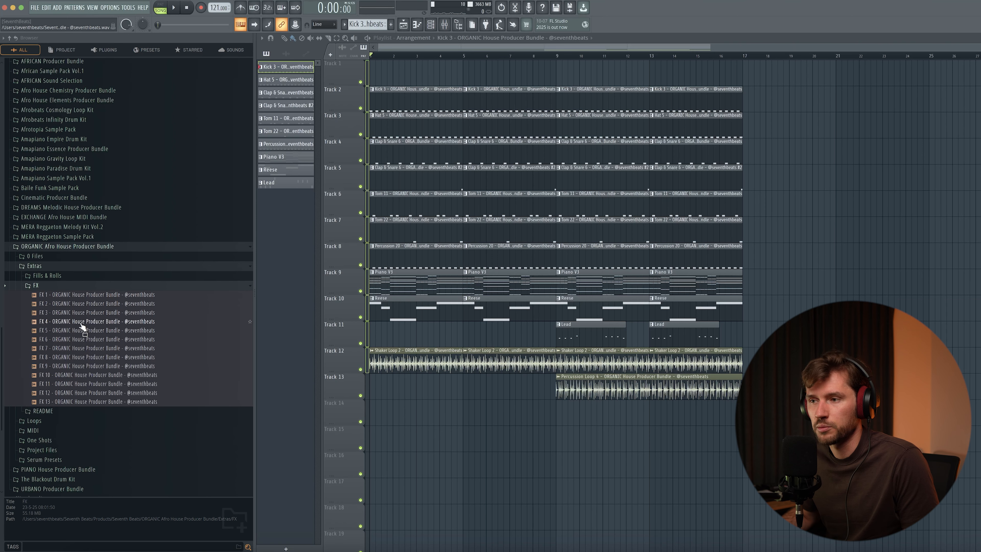
click(82, 325)
click(79, 331)
click(77, 339)
click(79, 348)
click(79, 357)
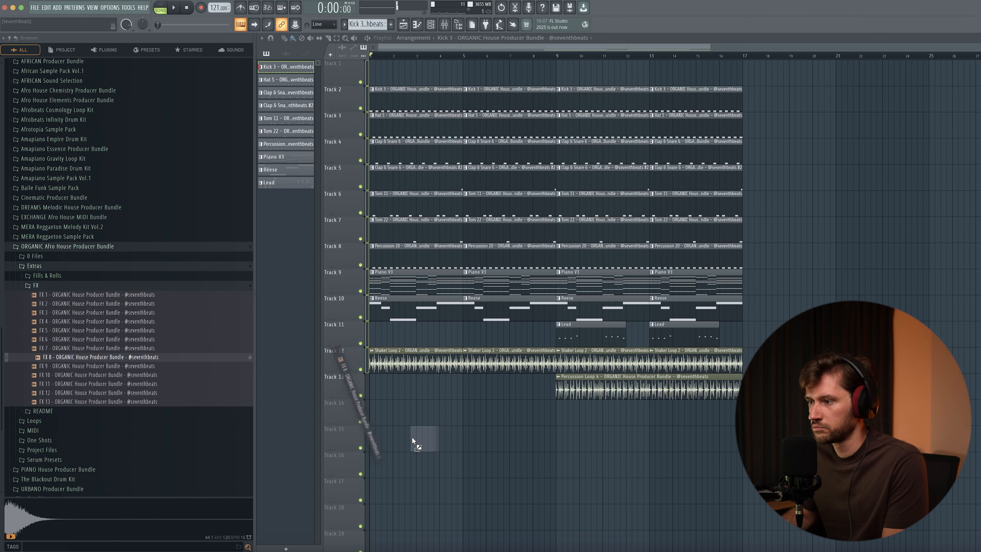
drag(456, 441, 456, 441)
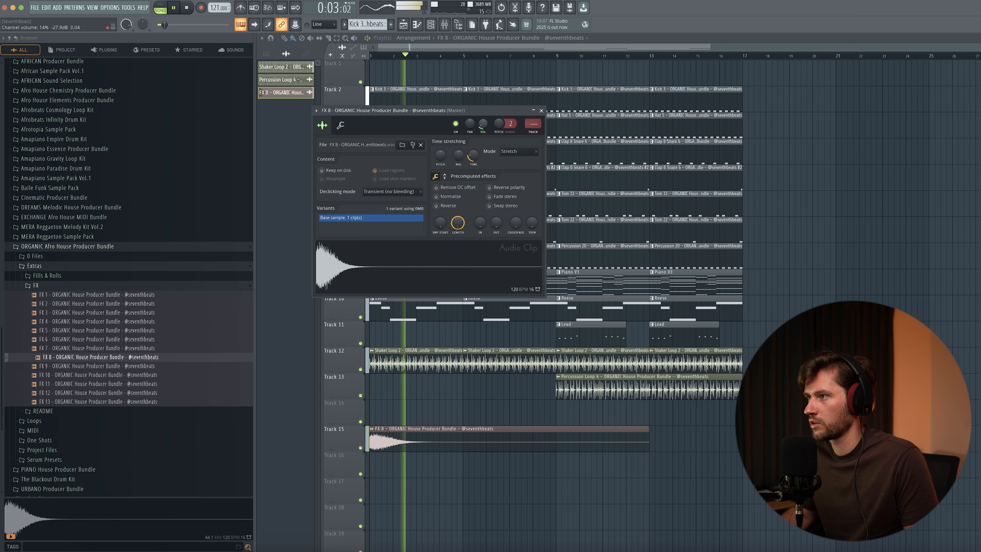
drag(583, 413, 584, 445)
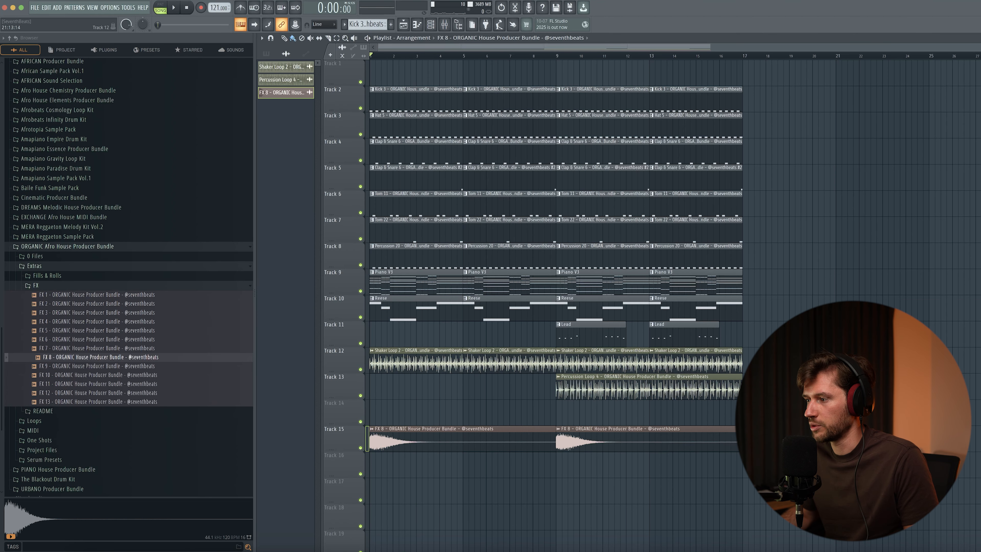
Place FX 8 from the Afro House Chemistry bundle's FX folder on track 16 at bar 1 and lower its channel volume
click(35, 285)
click(51, 305)
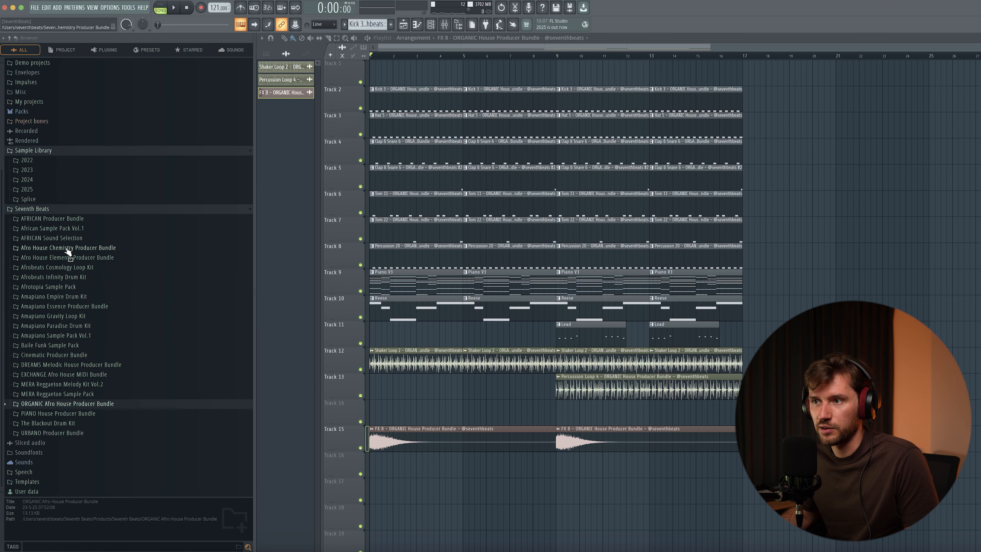
click(76, 249)
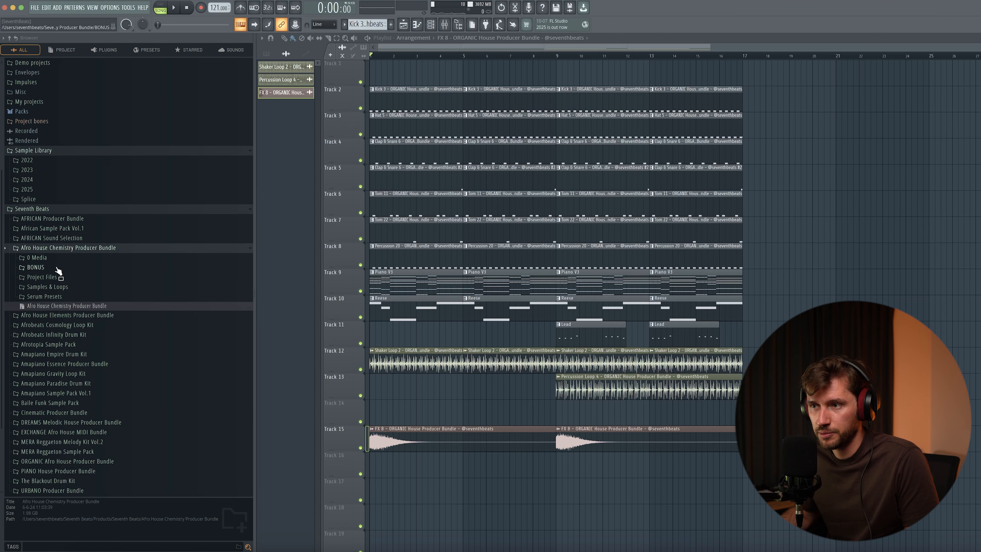
click(50, 287)
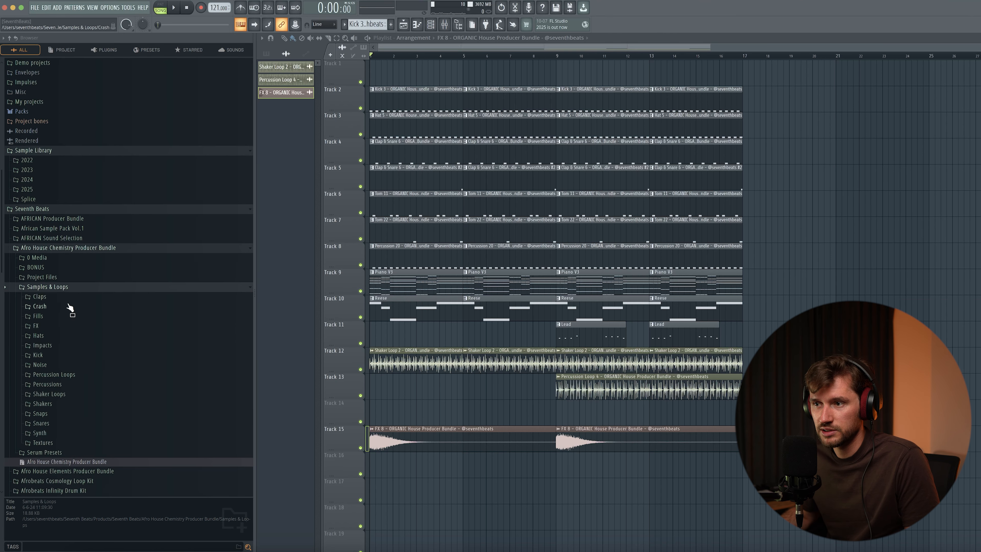
click(51, 326)
key(space)
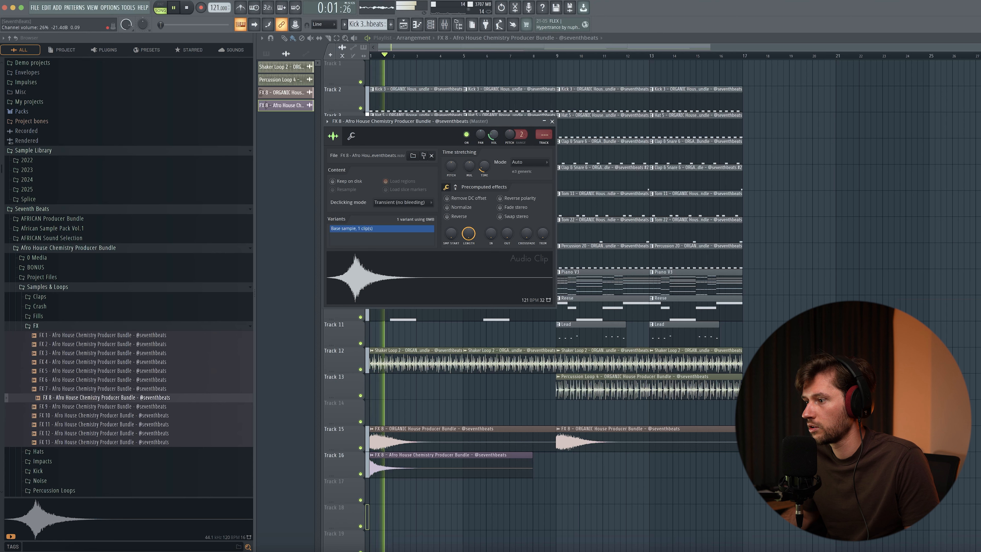
click(552, 121)
Add a second Afro House Chemistry FX 8 clip on track 16, extending its swell backwards so it peaks at bar 9
click(536, 482)
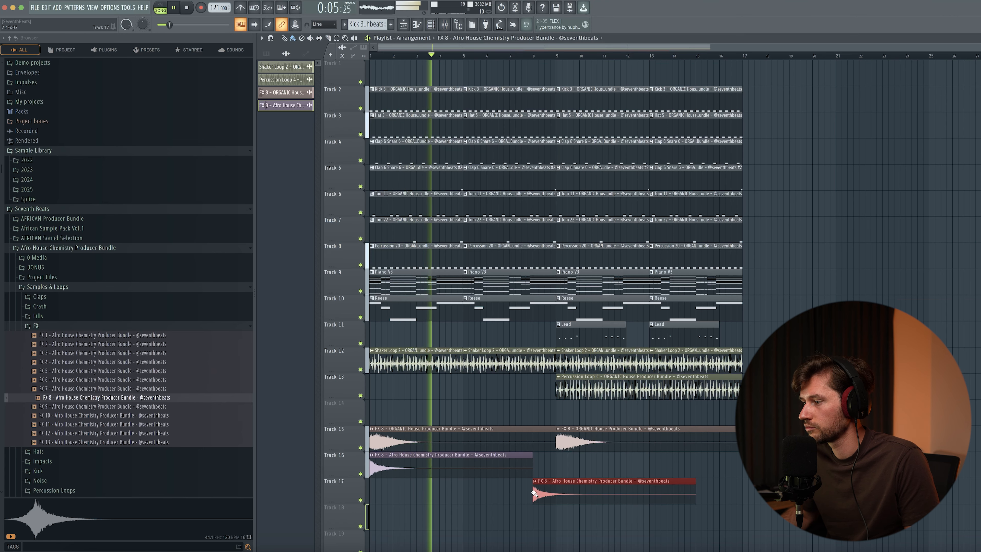
drag(533, 484, 481, 484)
drag(569, 485, 589, 452)
Place the Drake - Confusion (Honestly, Nevermind Remix) vocals on track 1 across 16 bars and audition them soloed
click(50, 326)
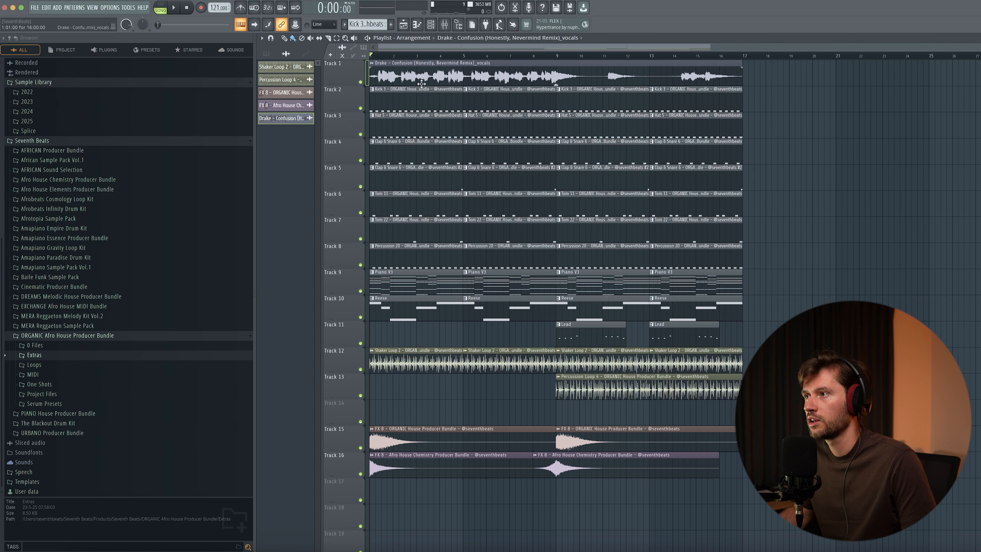
right_click(361, 82)
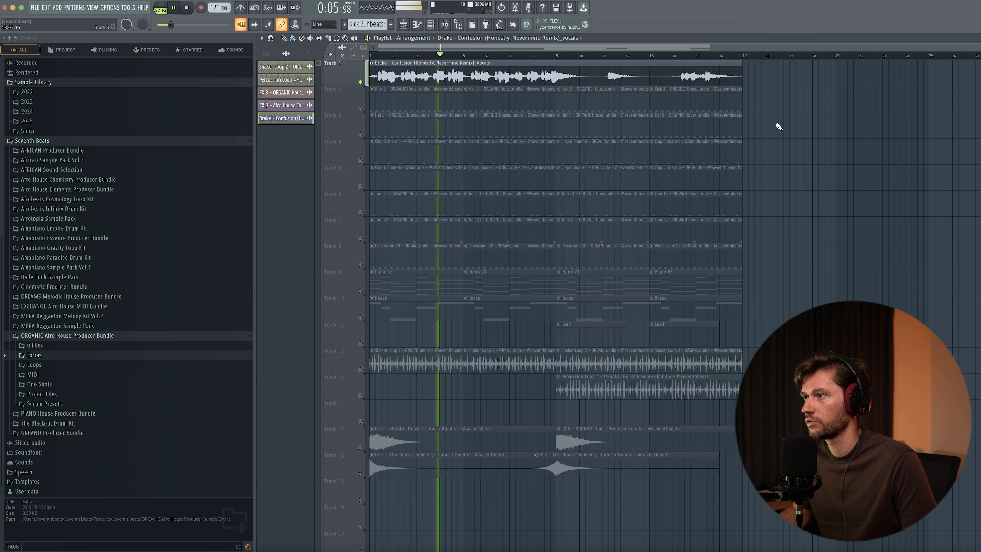
key(space)
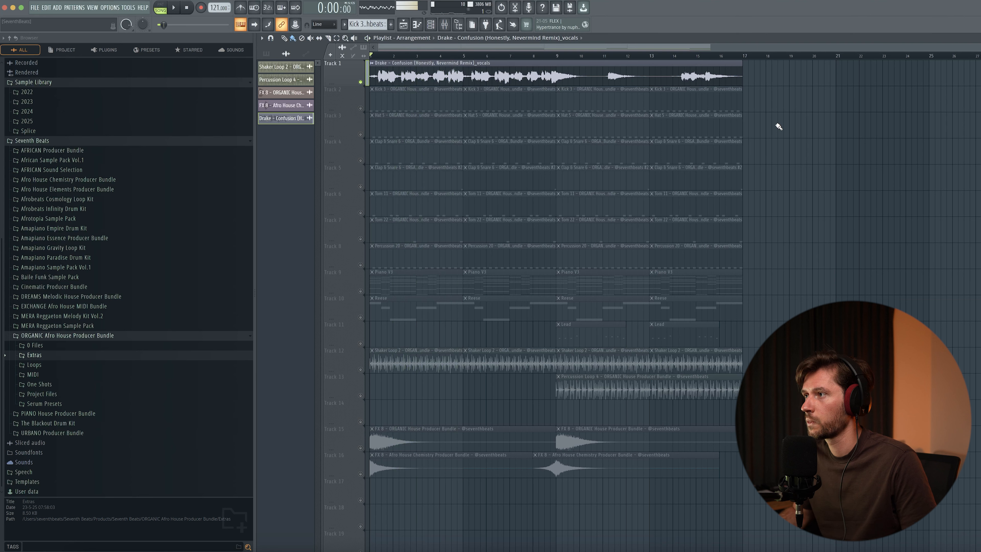
Route the Drake vocal channel to mixer insert 14
double_click(479, 81)
click(445, 25)
right_click(458, 162)
mouse_move(507, 233)
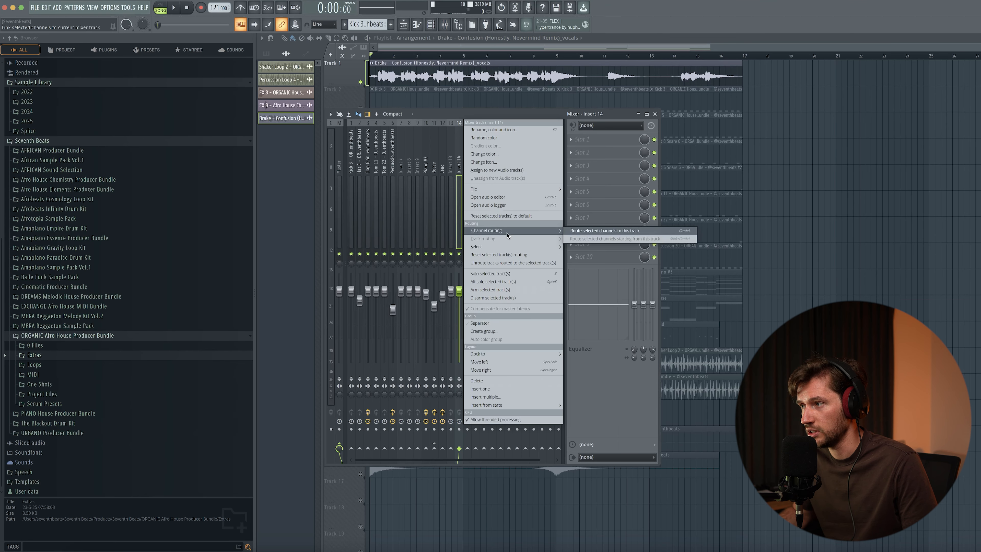
click(578, 231)
Load Pro-Q 3 in the vocal insert's first effect slot and add a low-cut band at about 170 Hz
click(580, 141)
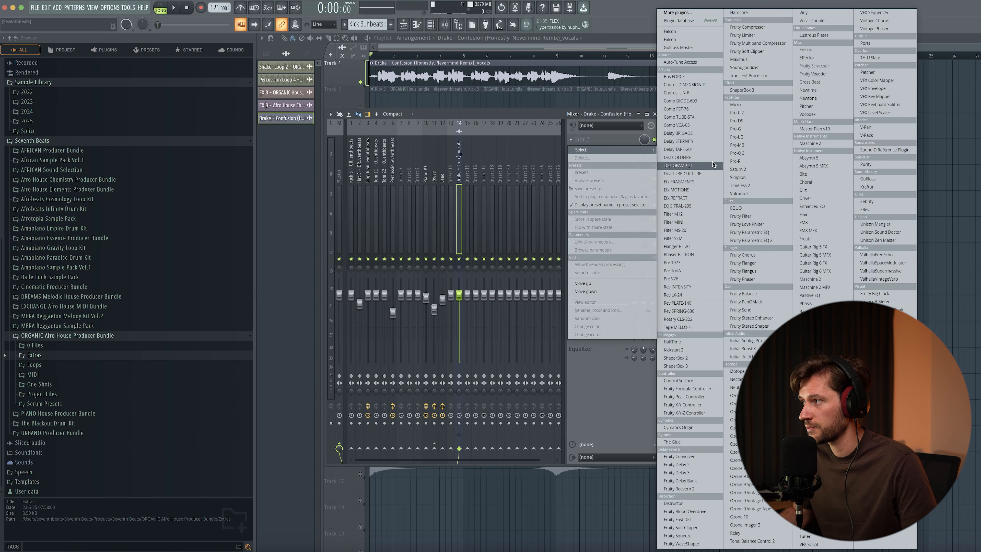
click(737, 153)
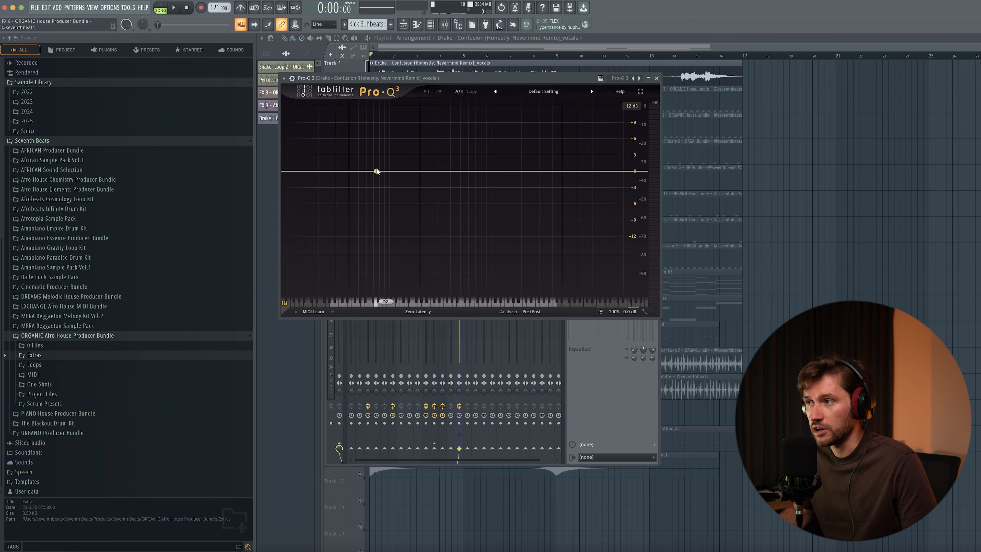
drag(376, 171, 377, 164)
right_click(377, 164)
mouse_move(414, 204)
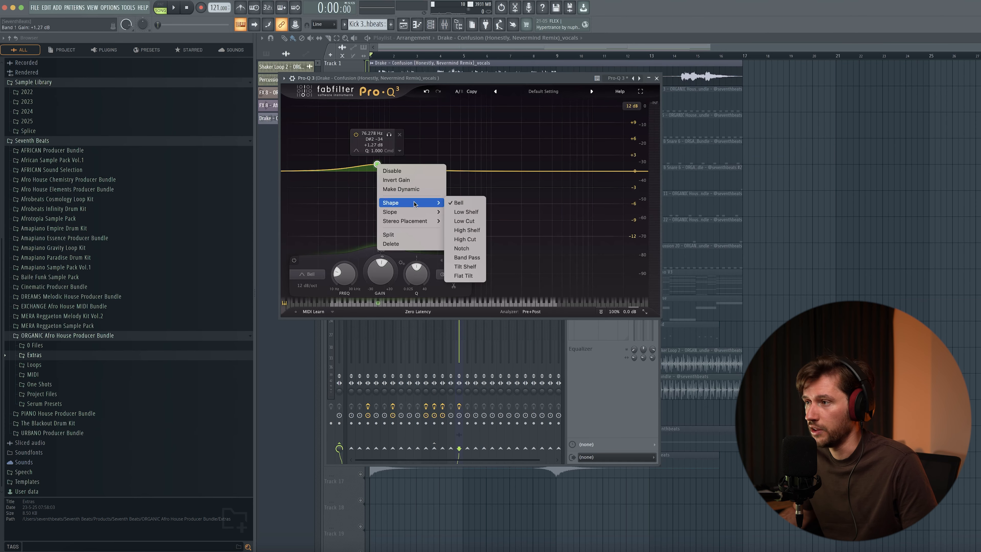
click(464, 221)
drag(377, 171, 411, 170)
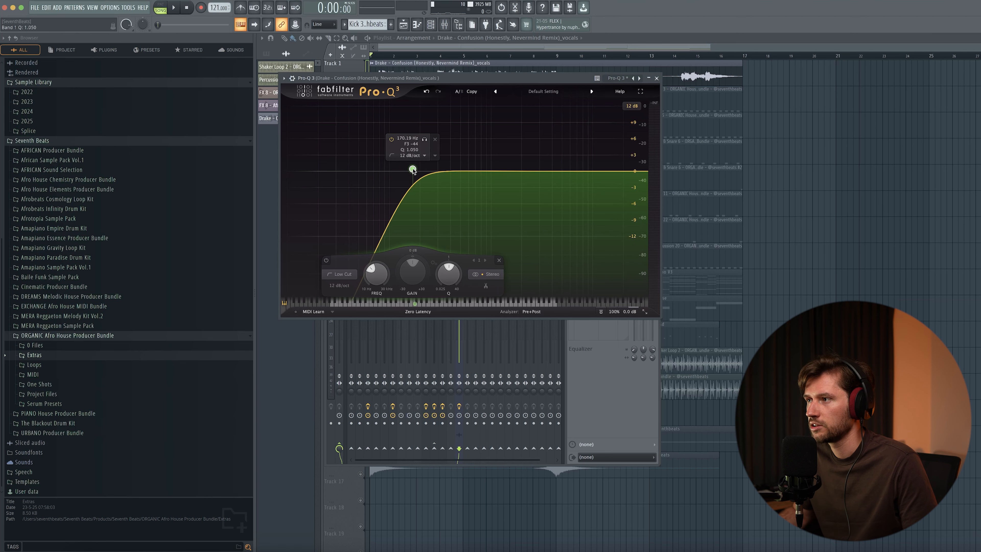
drag(454, 79, 533, 163)
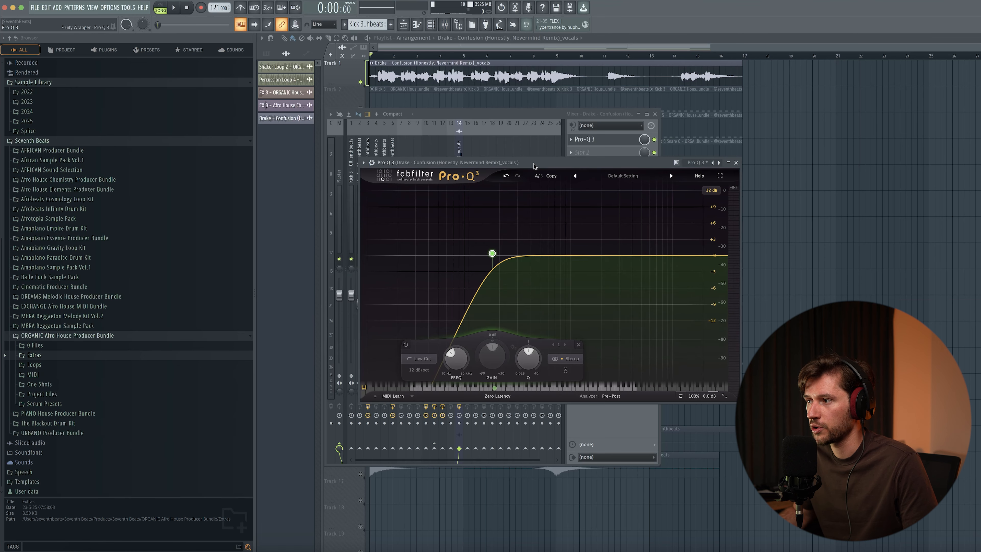
Raise the vocal low cut to about 295 Hz during playback and add a wide bell dip of about -2.6 dB near 634 Hz
key(space)
drag(493, 255, 516, 253)
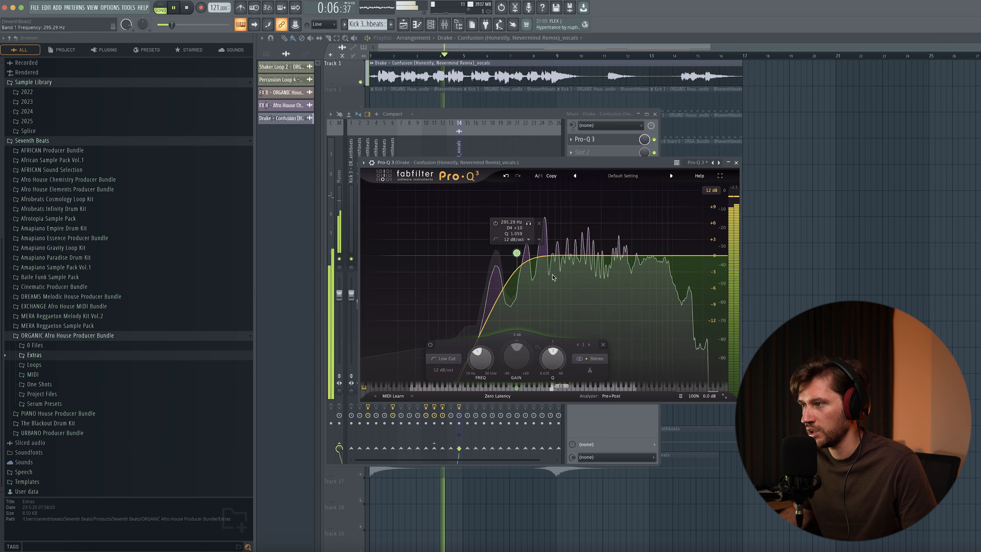
key(space)
drag(556, 256, 551, 271)
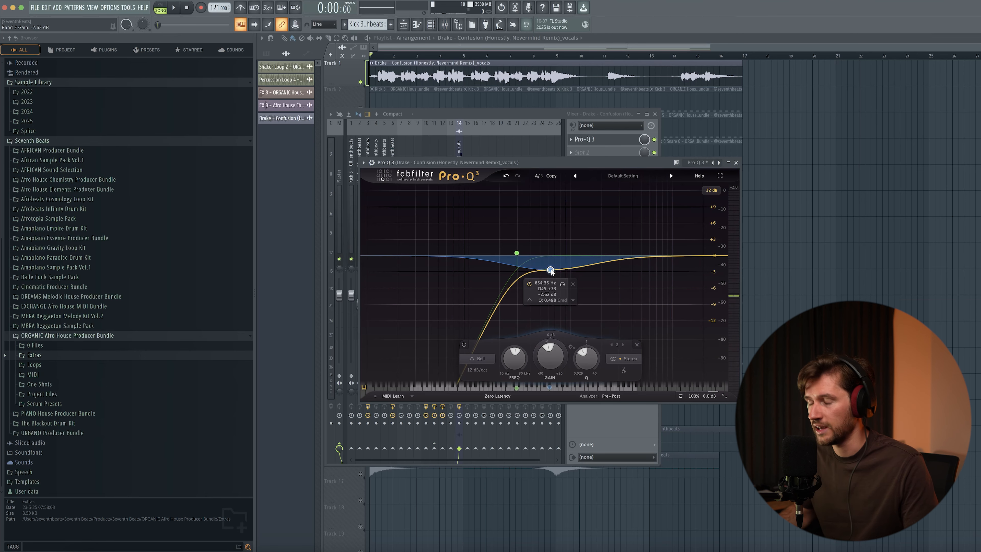
key(space)
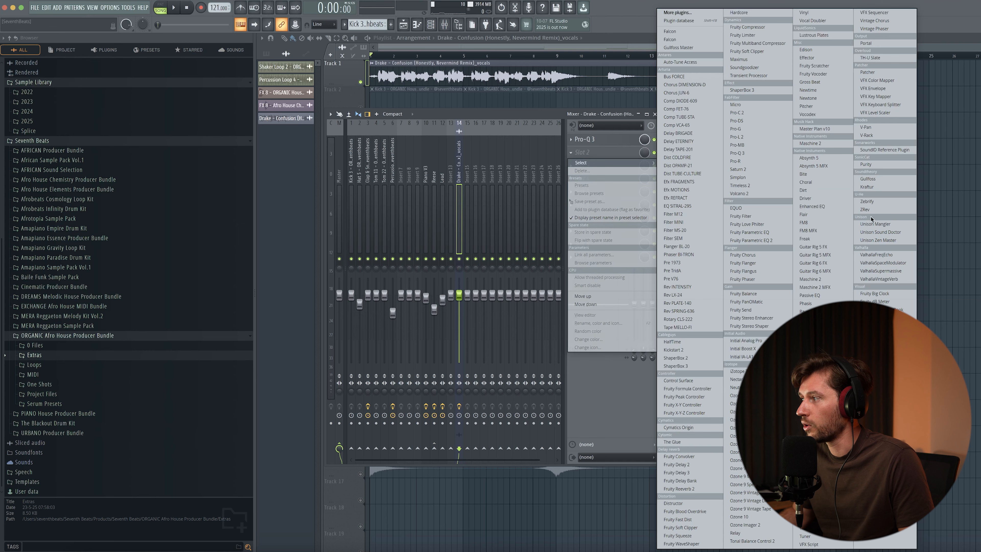
Add Gullfoss after Pro-Q 3 on the vocal insert and set Tame to about 63% while listening
click(868, 179)
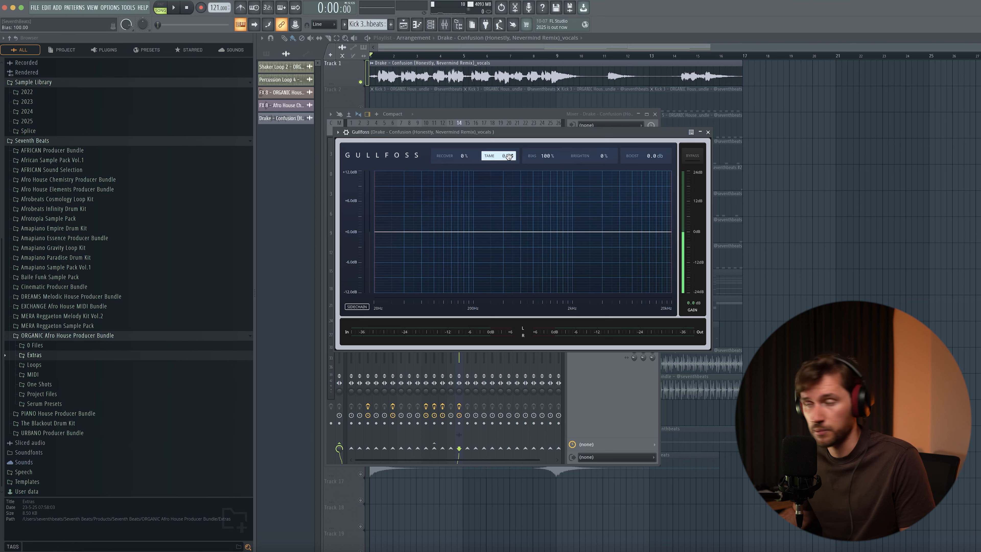
key(space)
mouse_move(502, 156)
mouse_down()
mouse_move(502, 129)
mouse_move(502, 159)
mouse_up()
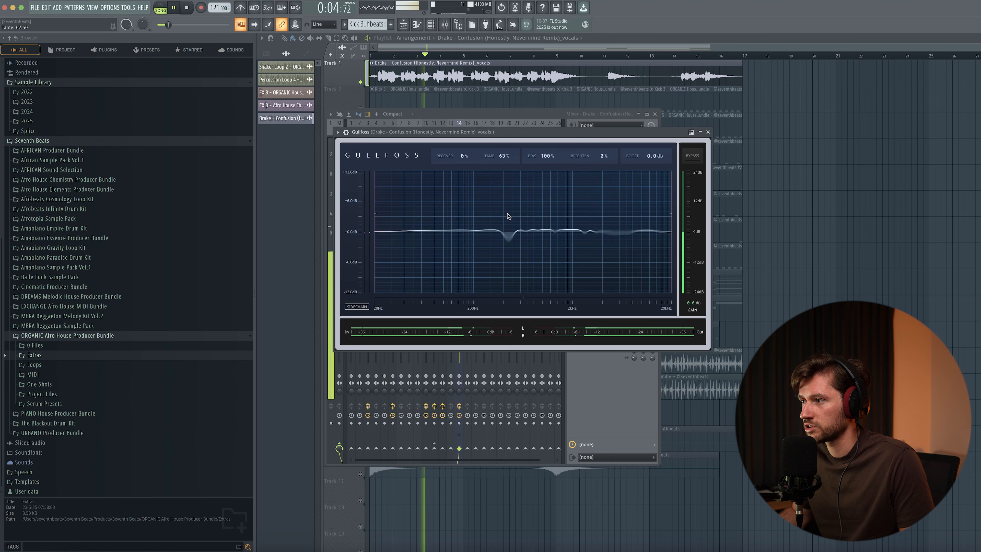
click(707, 133)
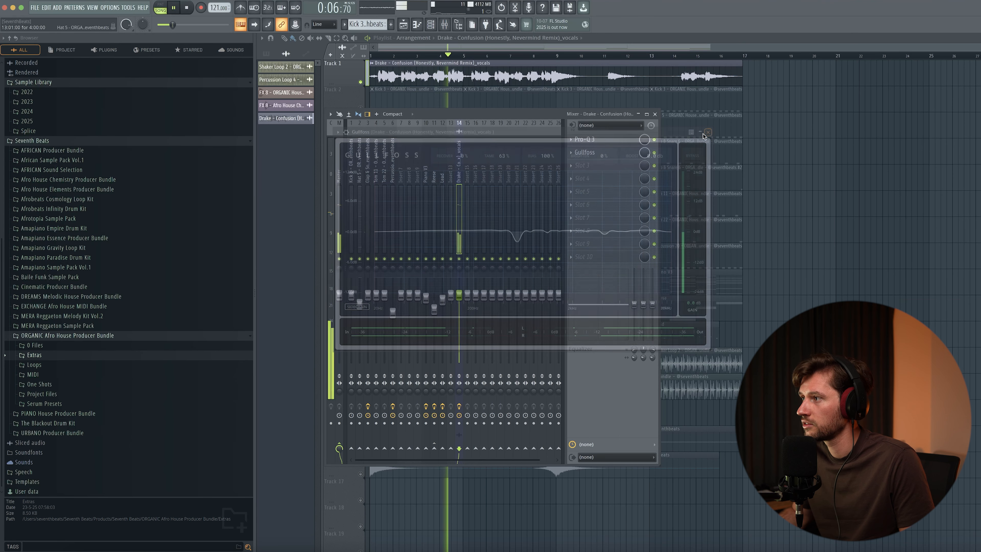
key(space)
Load Saturn 2 in the vocal insert's third slot and change its style to Subtle Saturation
click(576, 167)
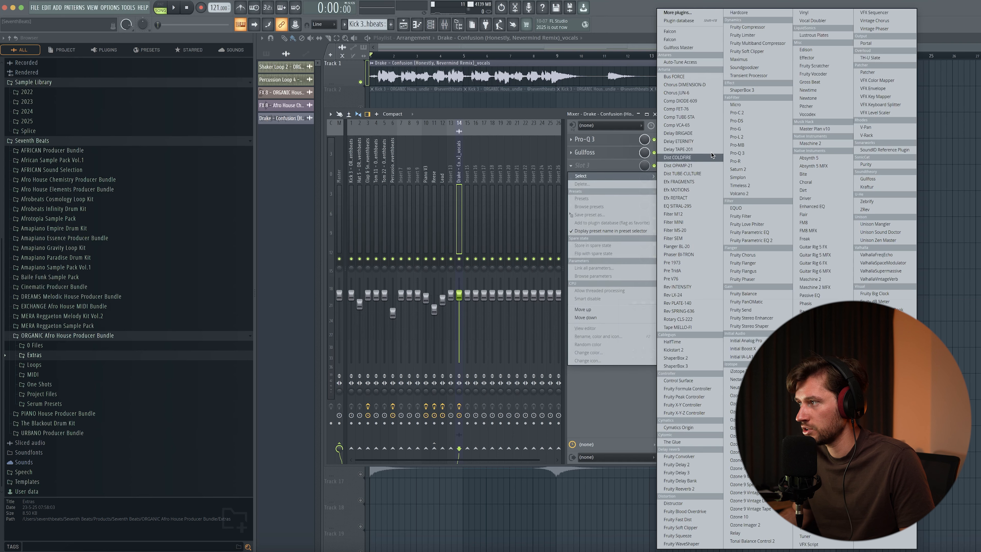
click(744, 169)
drag(467, 51, 528, 183)
click(434, 307)
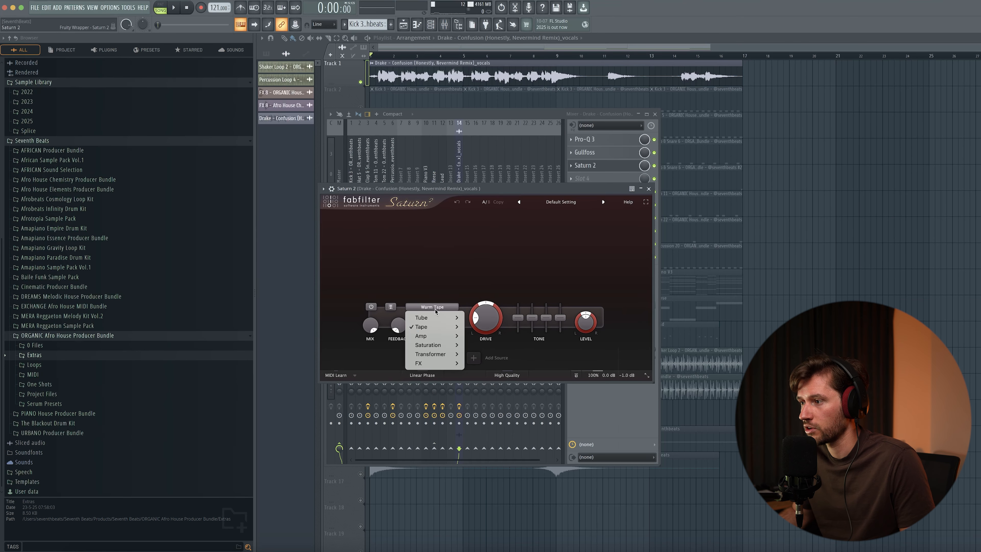
click(483, 345)
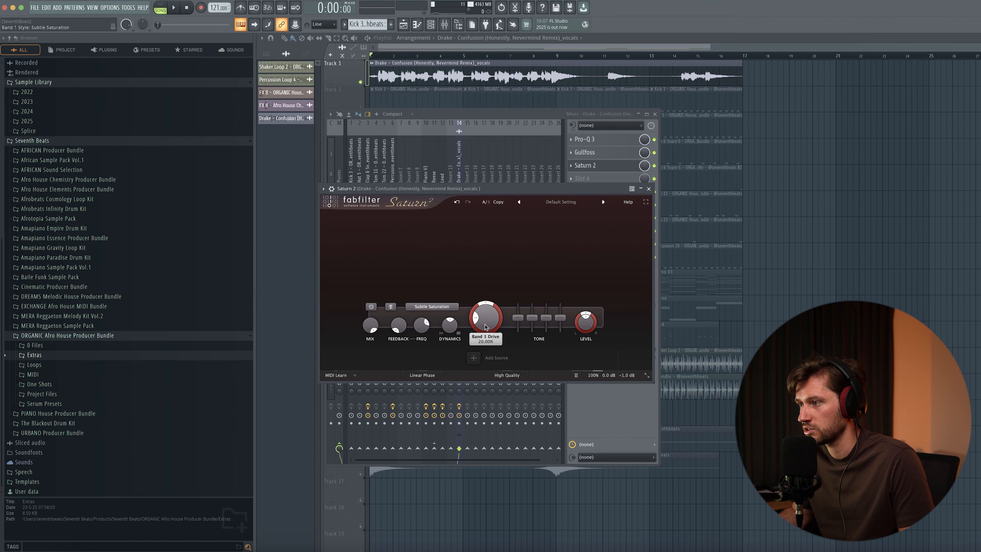
Increase Saturn 2's drive to about 69% during vocal playback and close the plugin
key(space)
drag(479, 288, 485, 314)
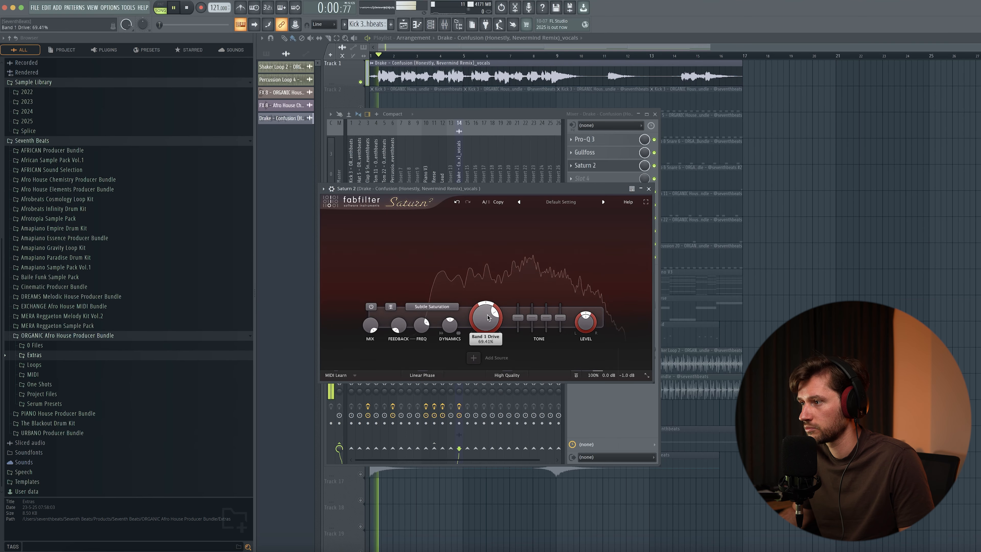
click(649, 189)
key(space)
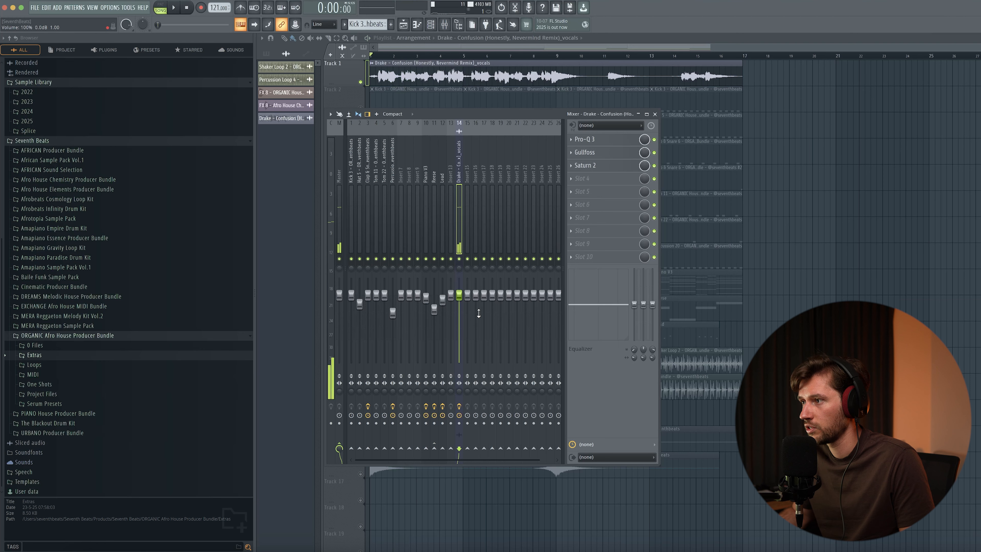
Load ValhallaVintageVerb in the vocal insert's fourth slot and choose the CathedralVocalChamber preset
click(581, 178)
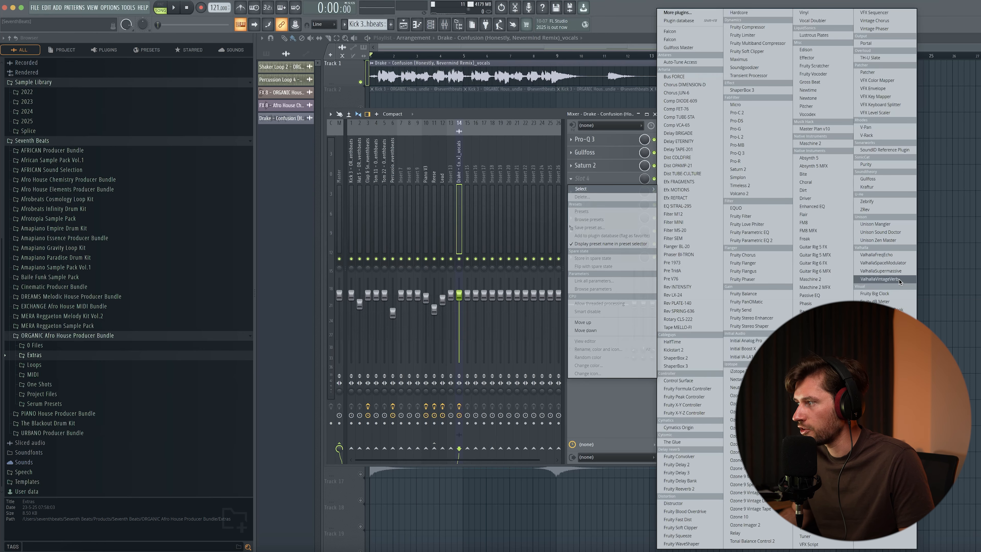
click(879, 278)
drag(465, 73, 503, 172)
click(612, 316)
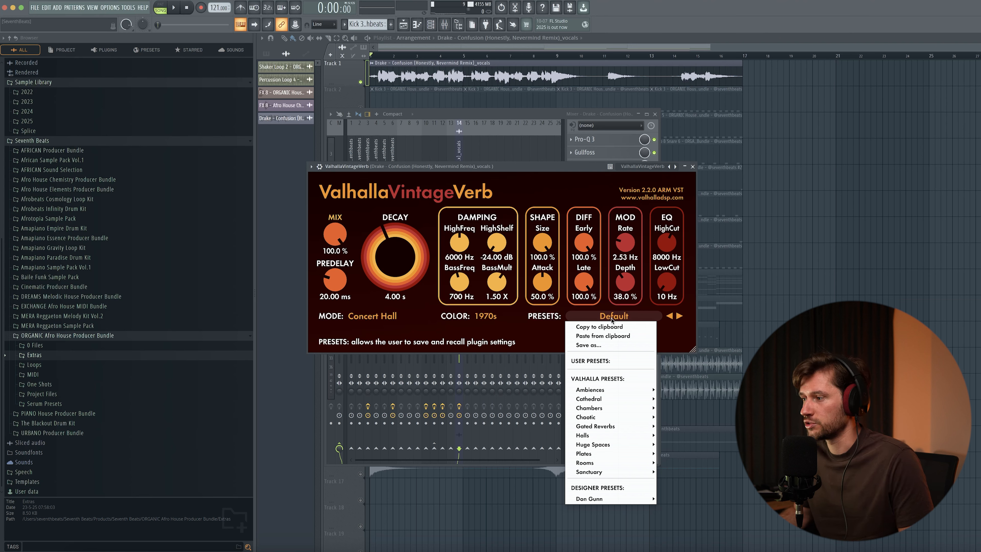
mouse_move(610, 398)
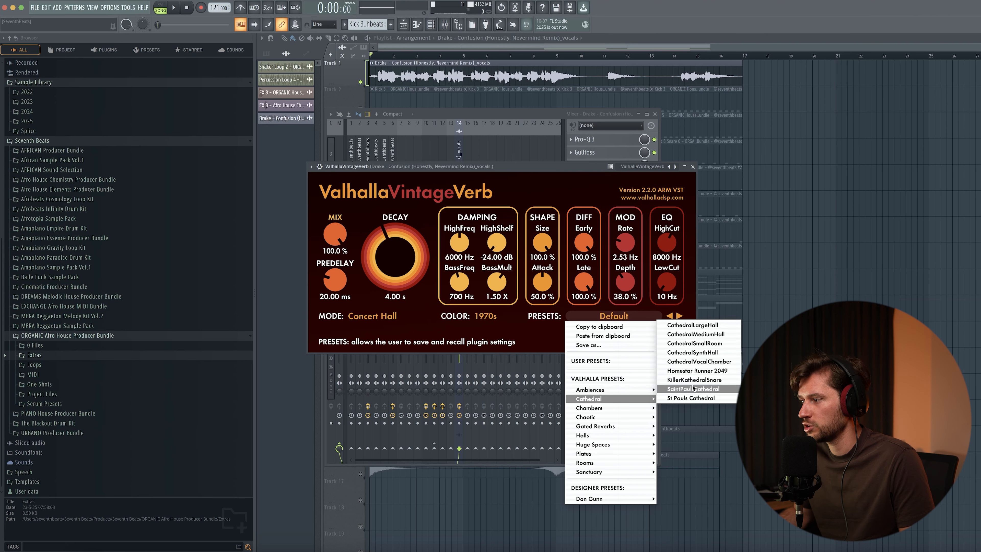
click(698, 361)
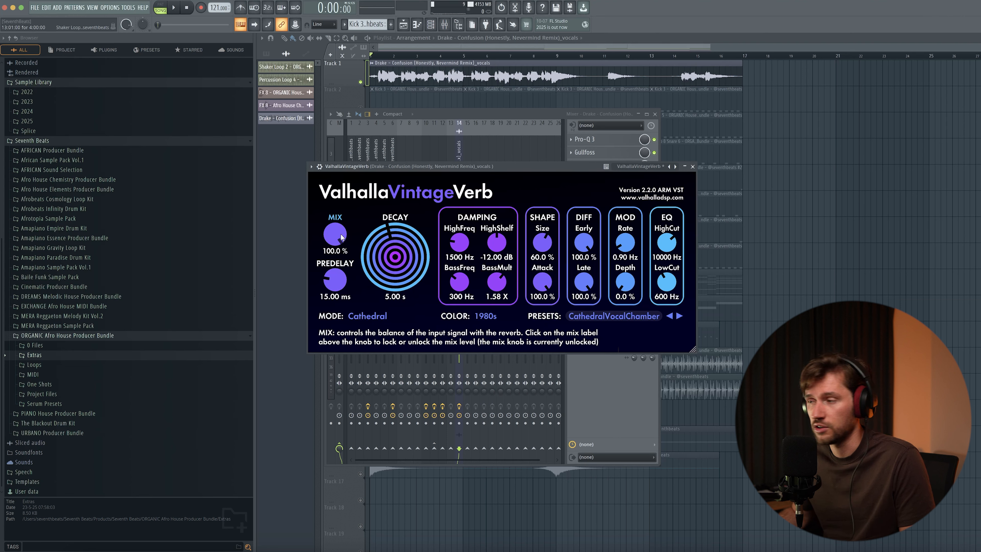
Set the vocal reverb's mix to 10% while listening and close the plugin
drag(342, 244, 342, 294)
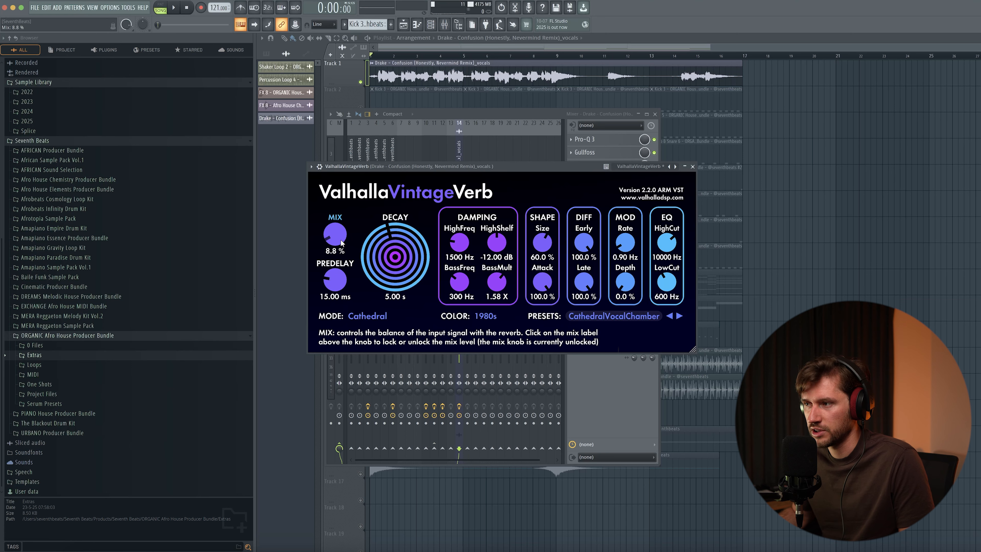
key(space)
drag(341, 242, 337, 234)
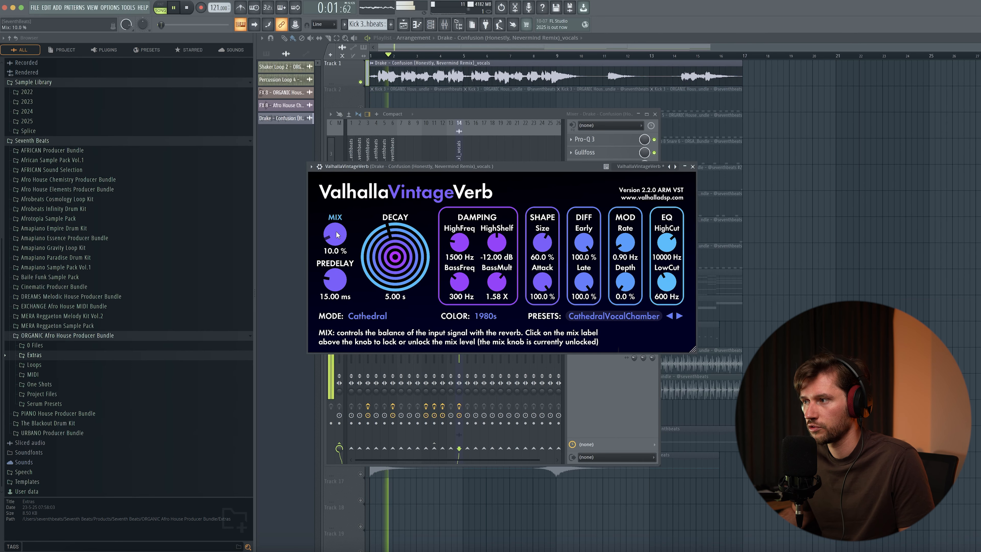
click(692, 167)
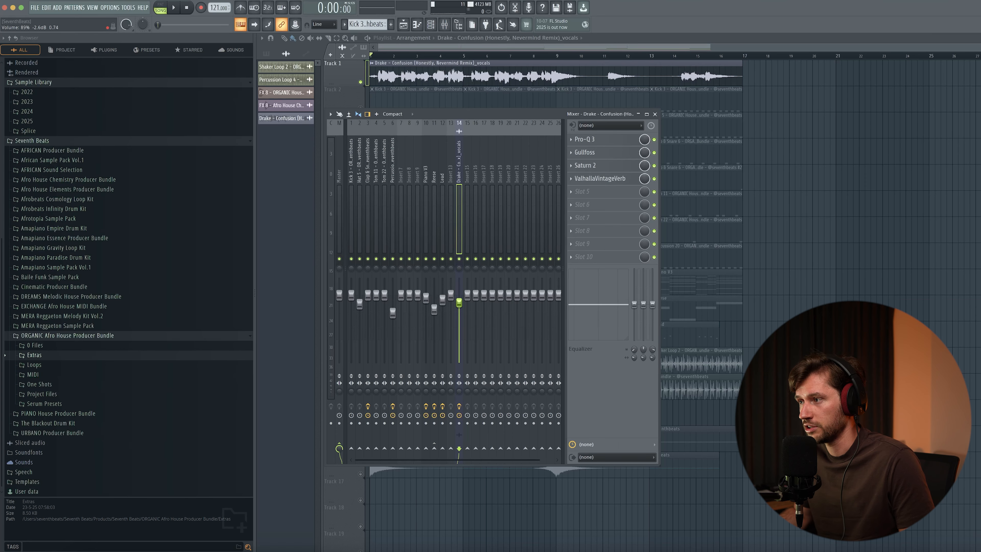
Unsolo the vocals and set their mixer fader to about 94% while playing the full arrangement
key(F9)
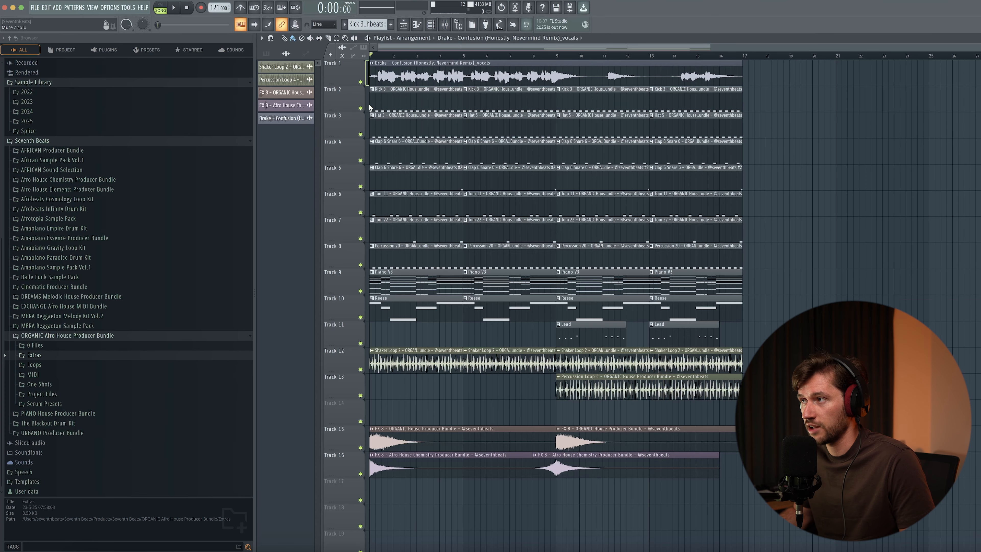
key(F9)
key(space)
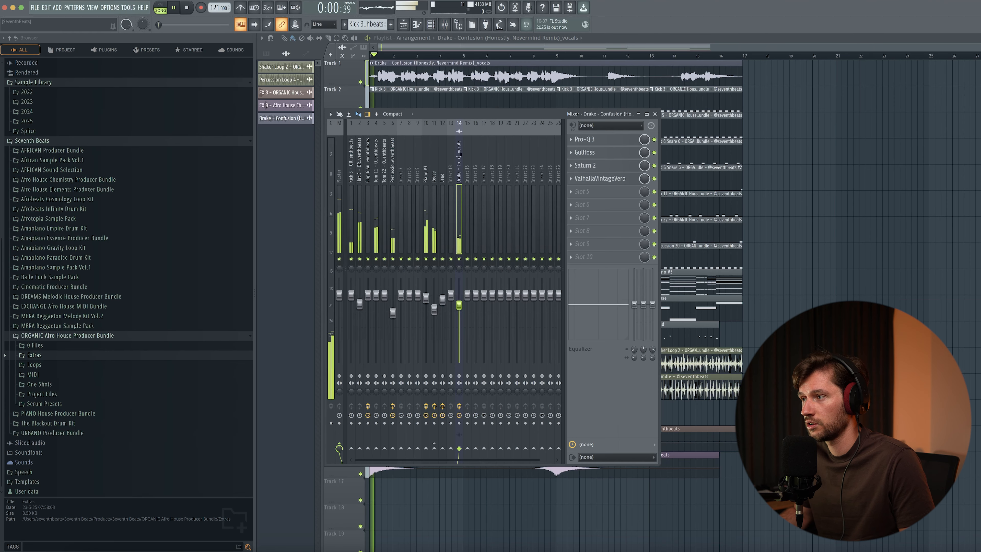
drag(459, 301, 458, 298)
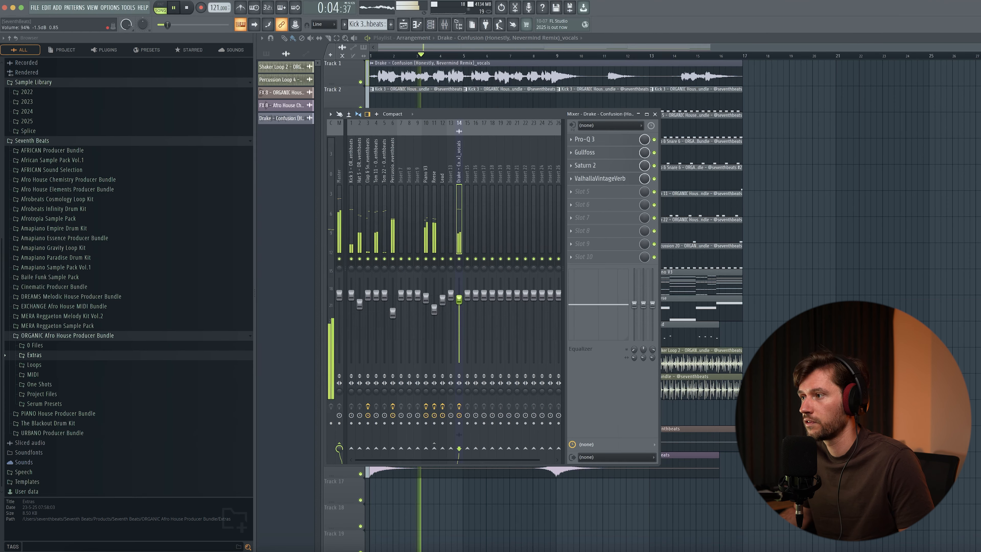
key(F9)
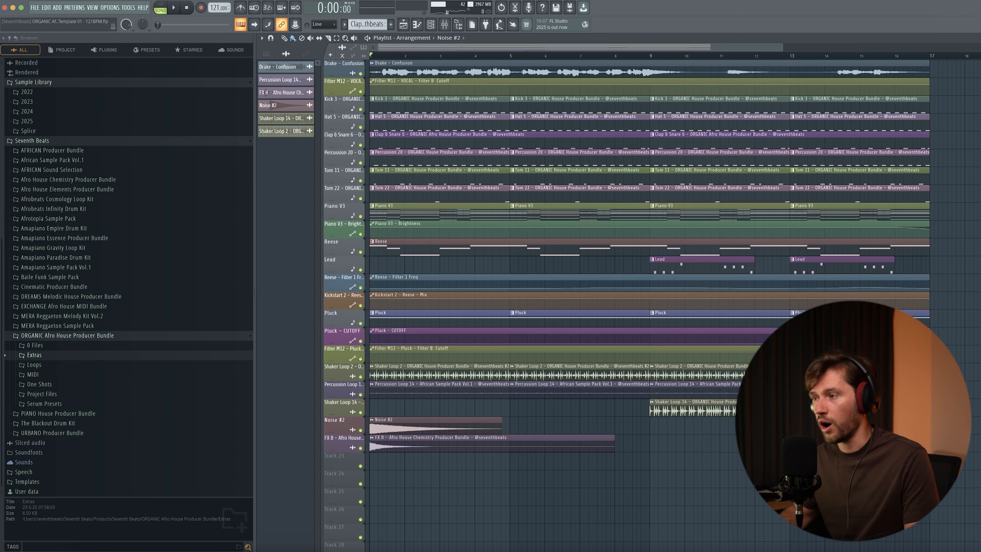
Select the Pluck pattern in the ORGANIC template project and audition the arrangement with vocals, piano and Reese muted
double_click(408, 315)
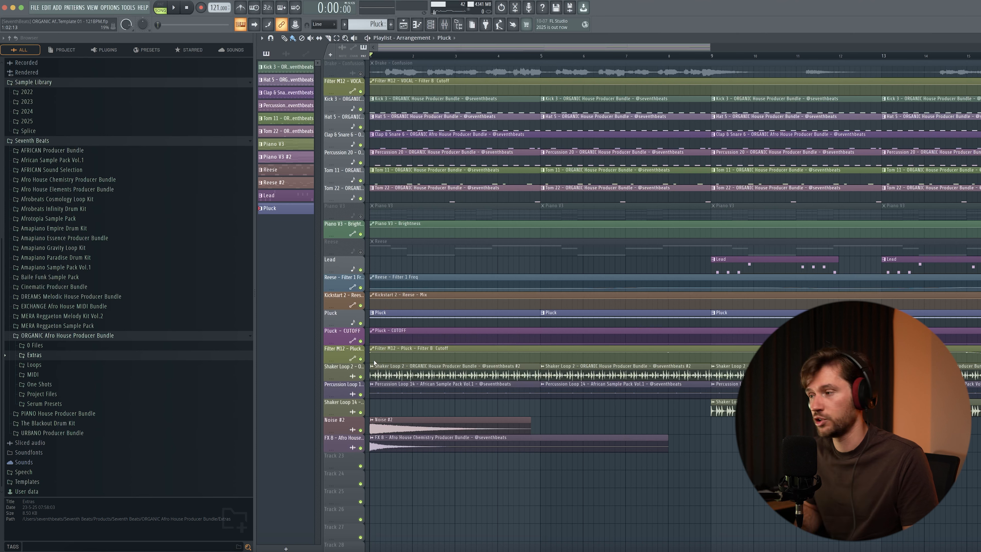
key(space)
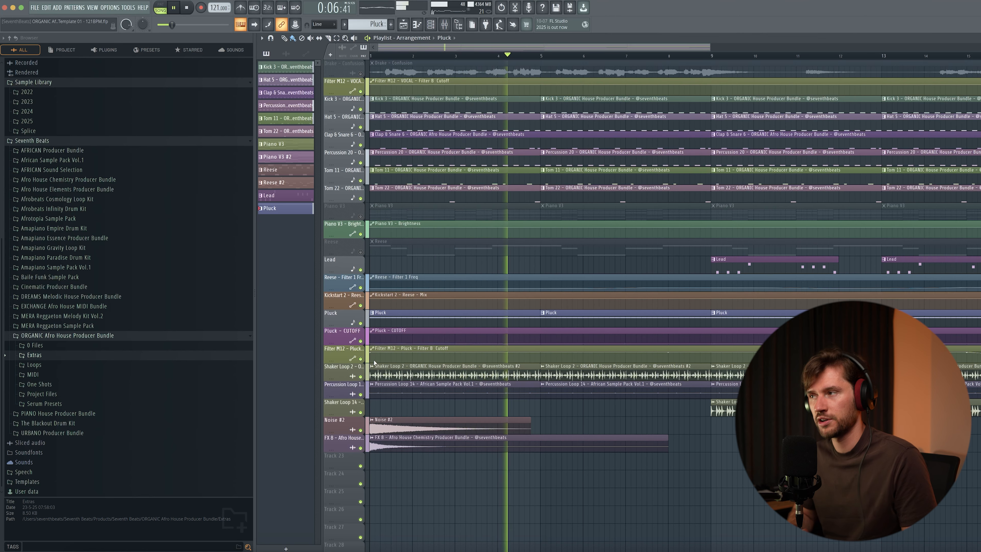
key(space)
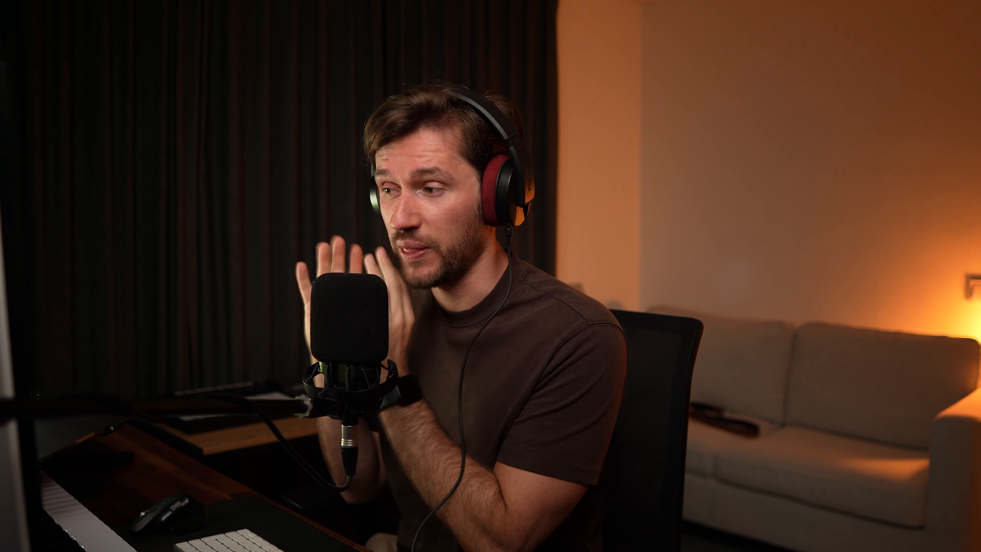